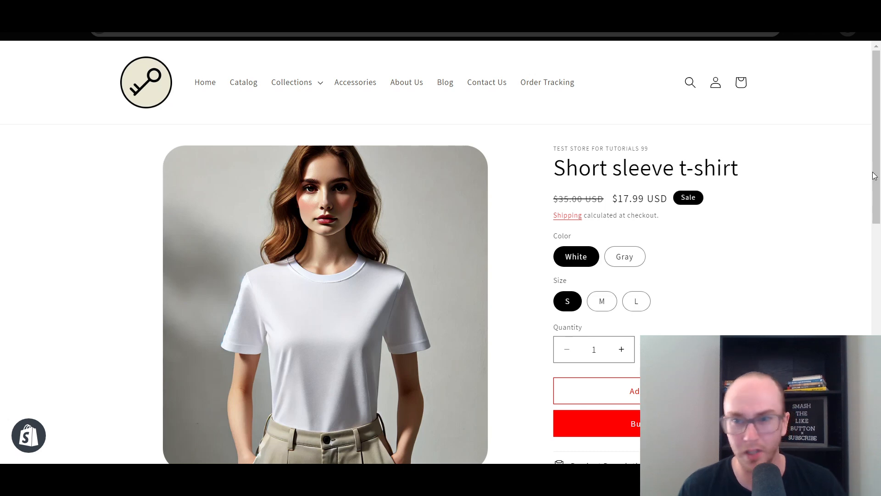
Switch the Short sleeve t-shirt's color between Gray and White on the storefront to compare the displayed product images
{"action": "left_click", "coordinate": [621, 260]}
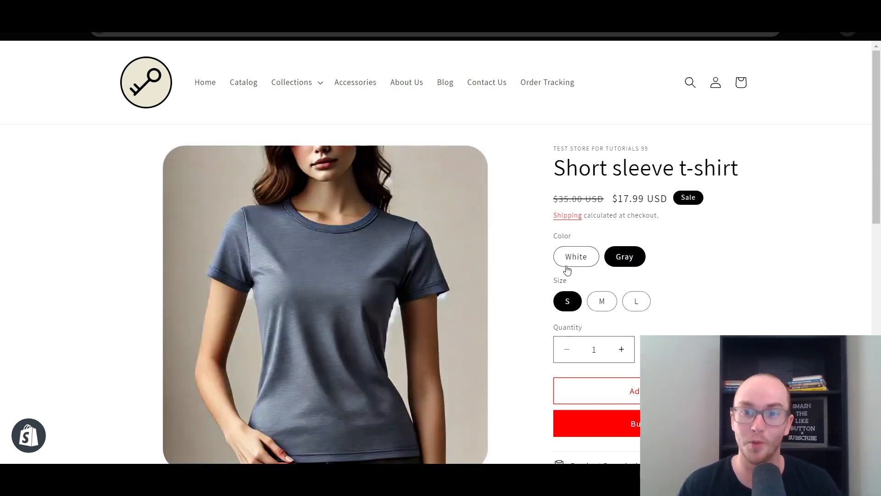
{"action": "scroll", "coordinate": [873, 210], "scroll_direction": "down", "scroll_amount": 1}
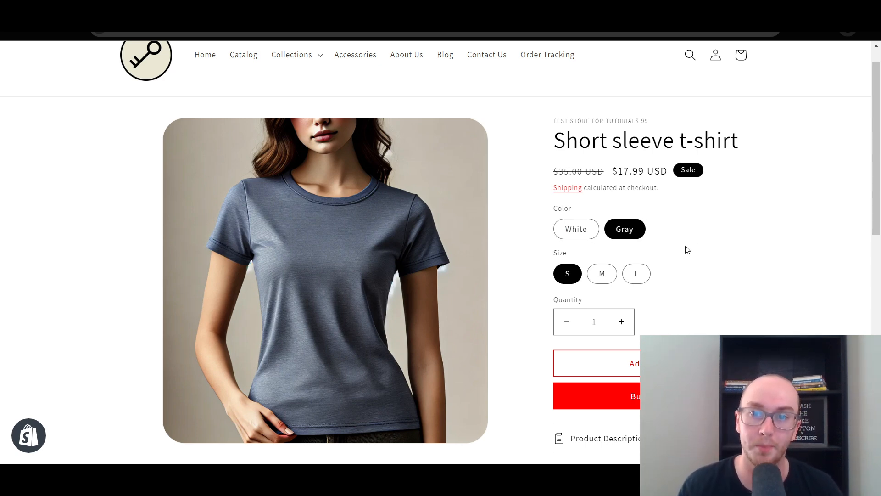
{"action": "scroll", "coordinate": [664, 257], "scroll_direction": "up", "scroll_amount": 1}
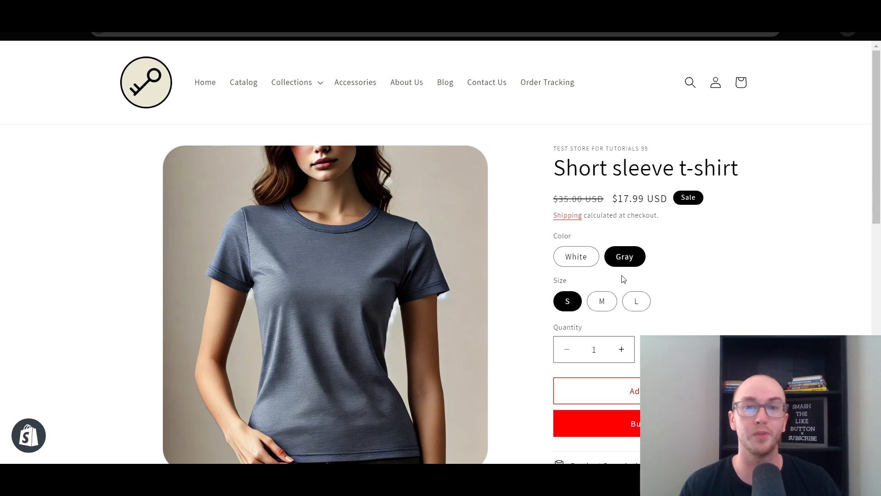
{"action": "left_click", "coordinate": [591, 262]}
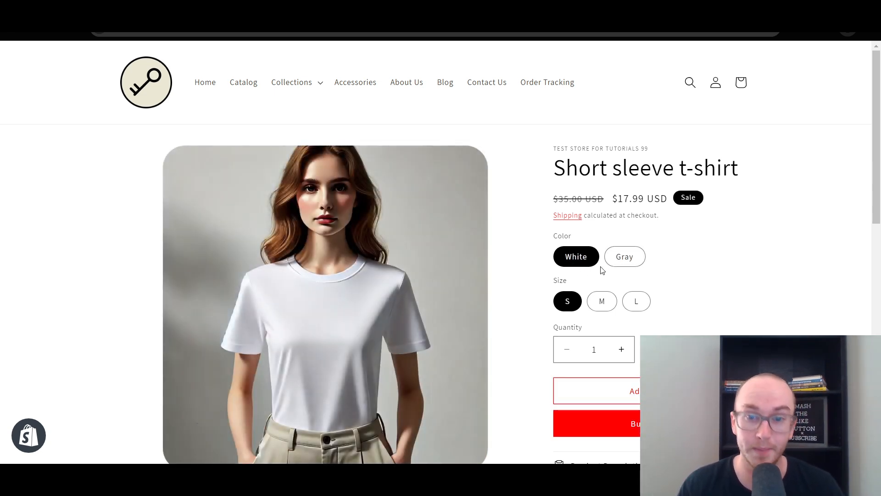
{"action": "left_click", "coordinate": [622, 261]}
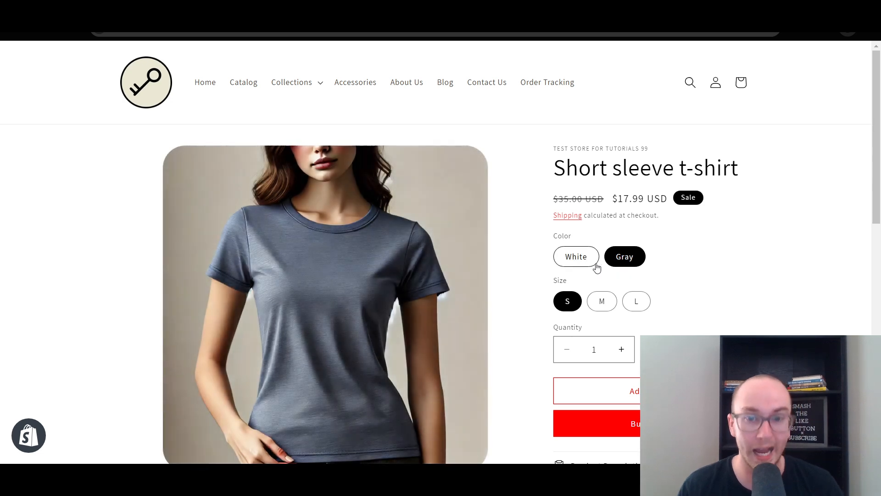
{"action": "left_click", "coordinate": [596, 268]}
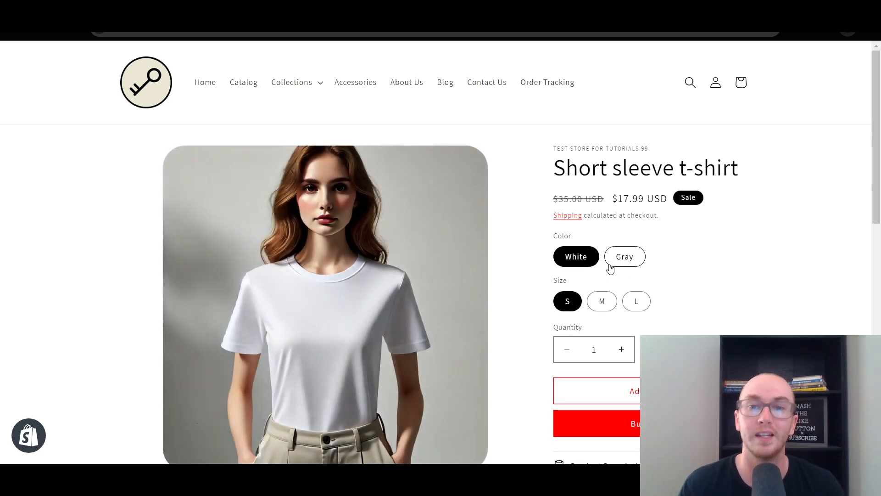
{"action": "left_click", "coordinate": [612, 263]}
{"action": "left_click", "coordinate": [581, 261]}
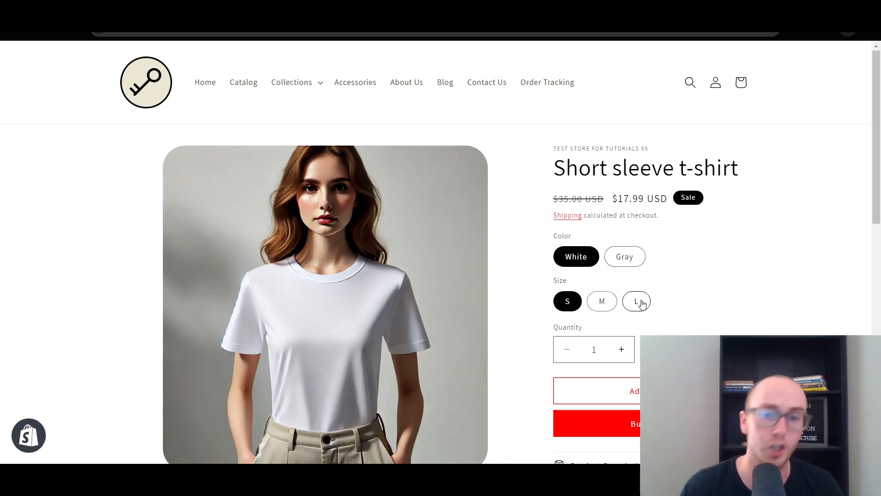
{"action": "left_click", "coordinate": [610, 260]}
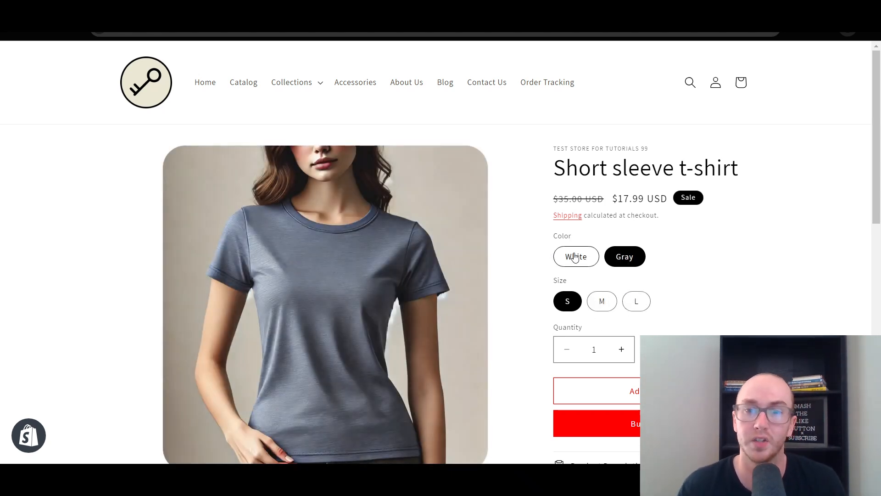
{"action": "left_click", "coordinate": [575, 257]}
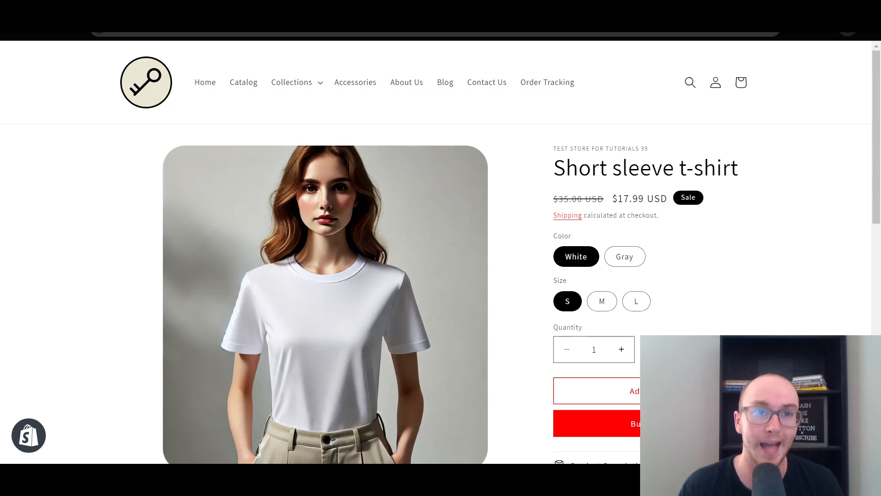
Switch to the Shopify admin and open the Online Store themes to check the current theme and its version
{"action": "left_click", "coordinate": [257, 9]}
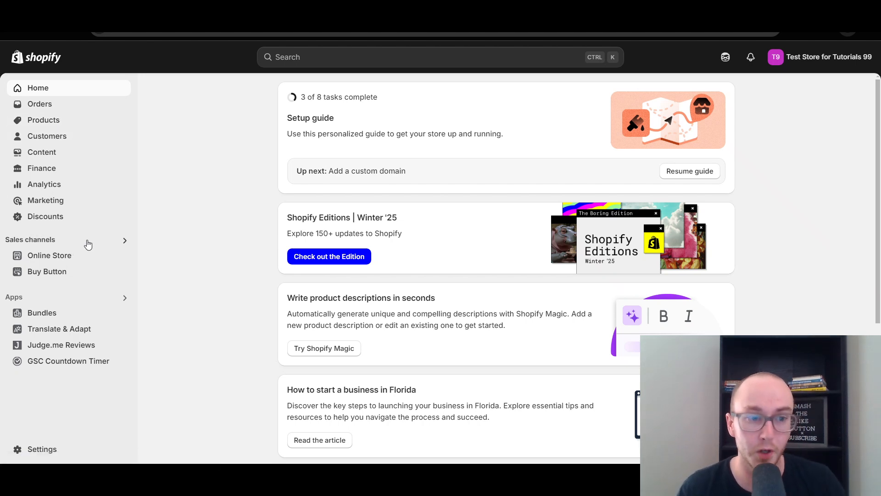
{"action": "left_click", "coordinate": [99, 257]}
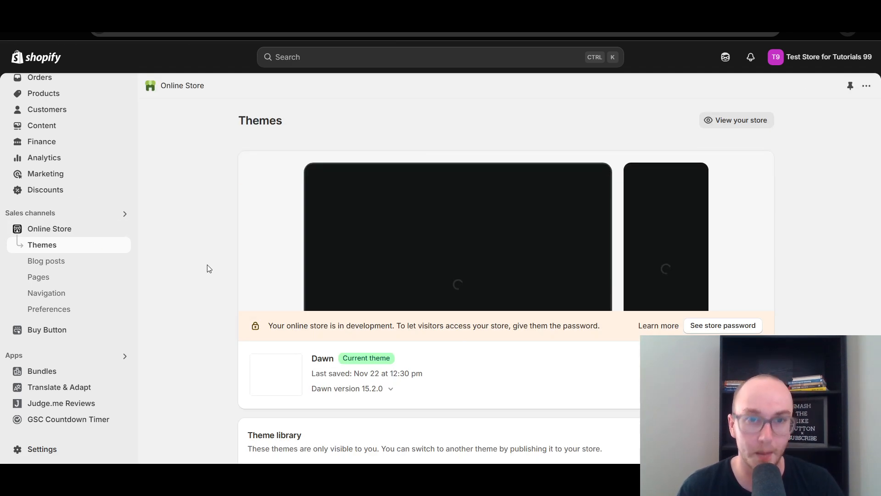
{"action": "scroll", "coordinate": [213, 266], "scroll_direction": "down", "scroll_amount": 3}
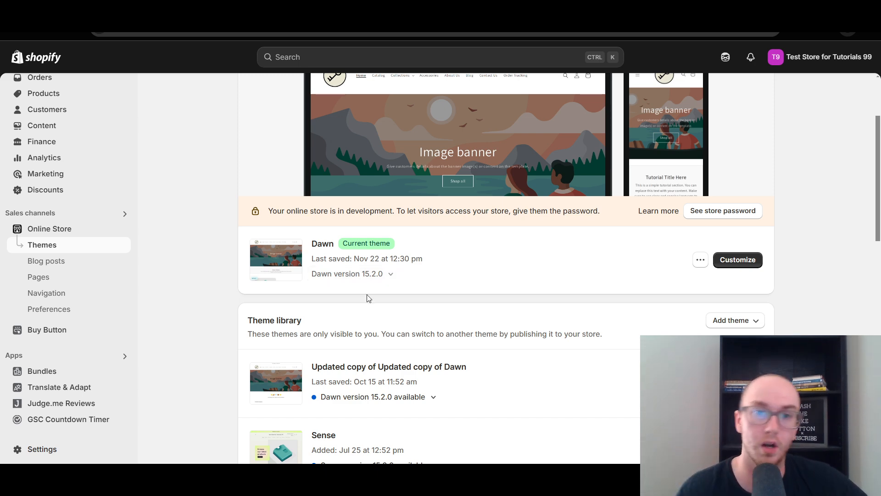
{"action": "scroll", "coordinate": [367, 298], "scroll_direction": "up", "scroll_amount": 2}
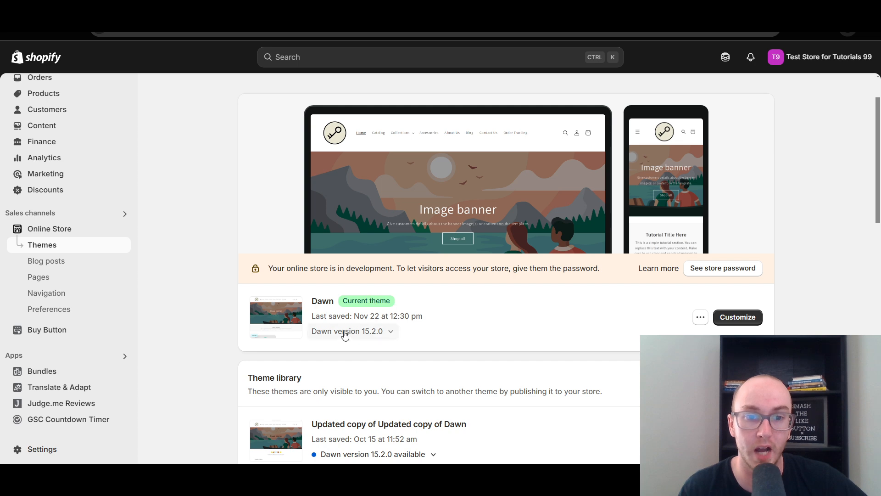
Look through the theme library and the popular free themes, and return to the current theme
{"action": "scroll", "coordinate": [372, 312], "scroll_direction": "down", "scroll_amount": 4}
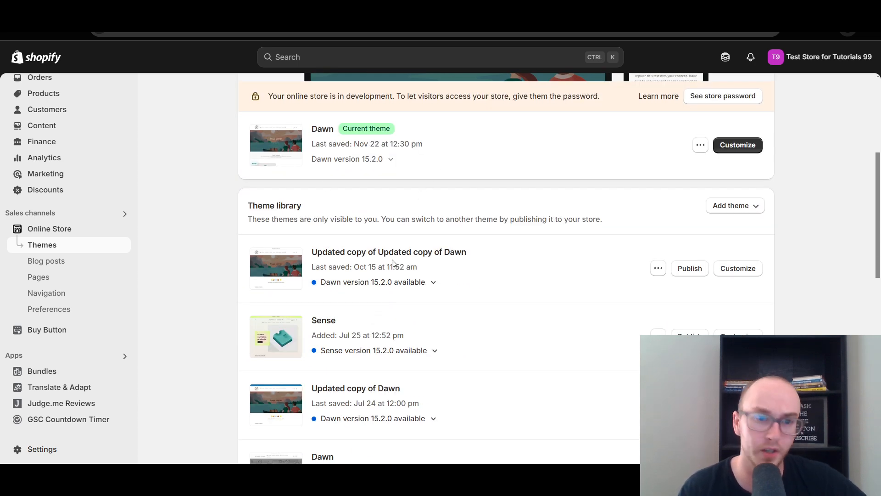
{"action": "scroll", "coordinate": [392, 262], "scroll_direction": "up", "scroll_amount": 1}
{"action": "scroll", "coordinate": [391, 261], "scroll_direction": "down", "scroll_amount": 4}
{"action": "scroll", "coordinate": [391, 261], "scroll_direction": "up", "scroll_amount": 2}
{"action": "scroll", "coordinate": [413, 267], "scroll_direction": "down", "scroll_amount": 2}
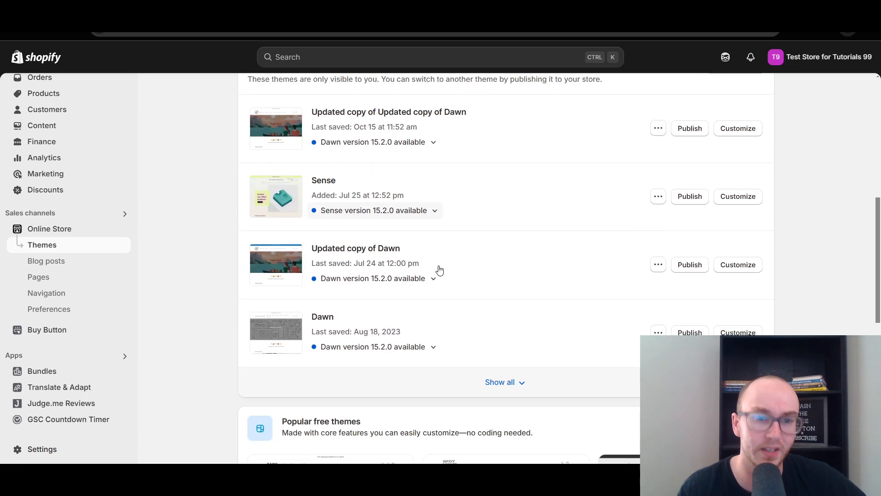
{"action": "scroll", "coordinate": [439, 270], "scroll_direction": "down", "scroll_amount": 5}
{"action": "scroll", "coordinate": [520, 373], "scroll_direction": "down", "scroll_amount": 2}
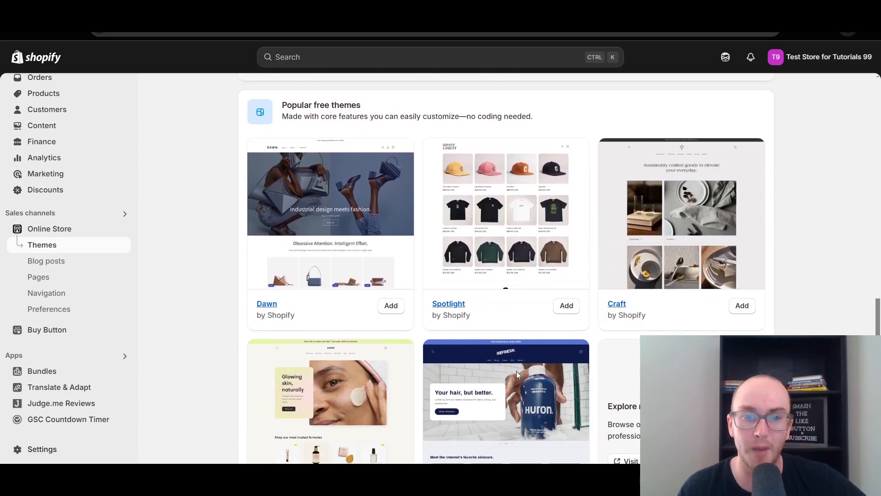
{"action": "scroll", "coordinate": [344, 358], "scroll_direction": "down", "scroll_amount": 2}
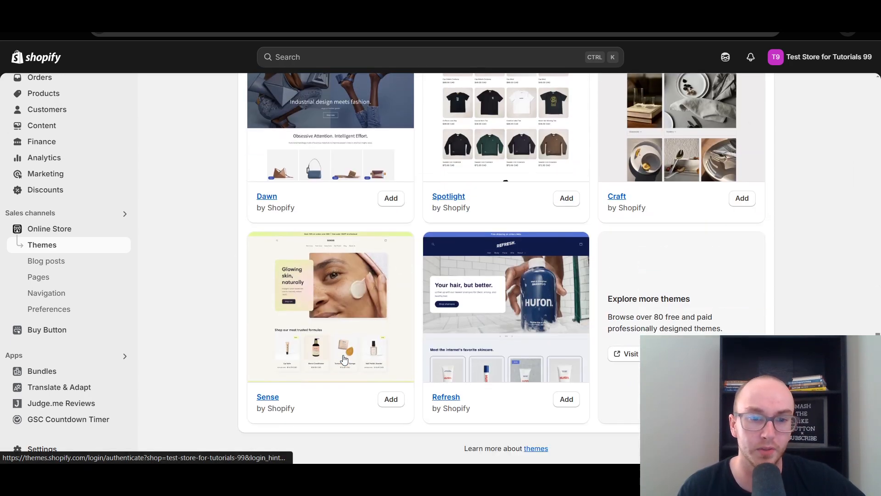
{"action": "scroll", "coordinate": [415, 324], "scroll_direction": "up", "scroll_amount": 12}
{"action": "scroll", "coordinate": [420, 319], "scroll_direction": "up", "scroll_amount": 3}
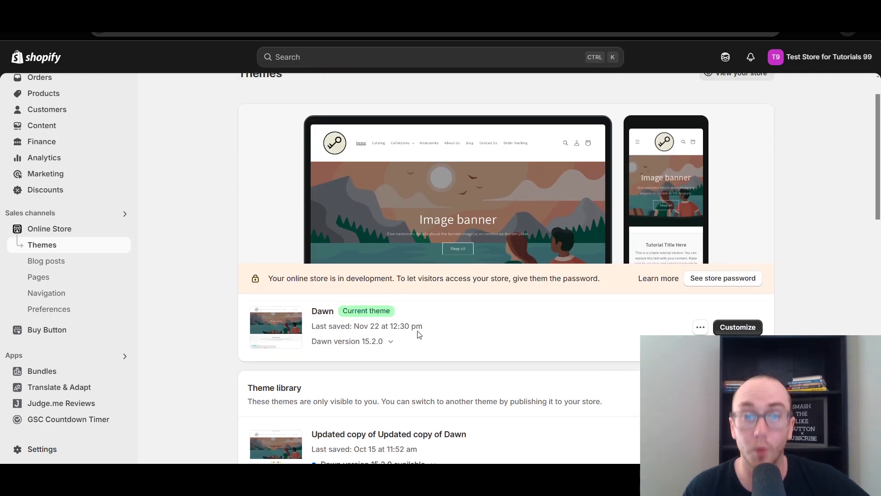
{"action": "scroll", "coordinate": [374, 351], "scroll_direction": "down", "scroll_amount": 2}
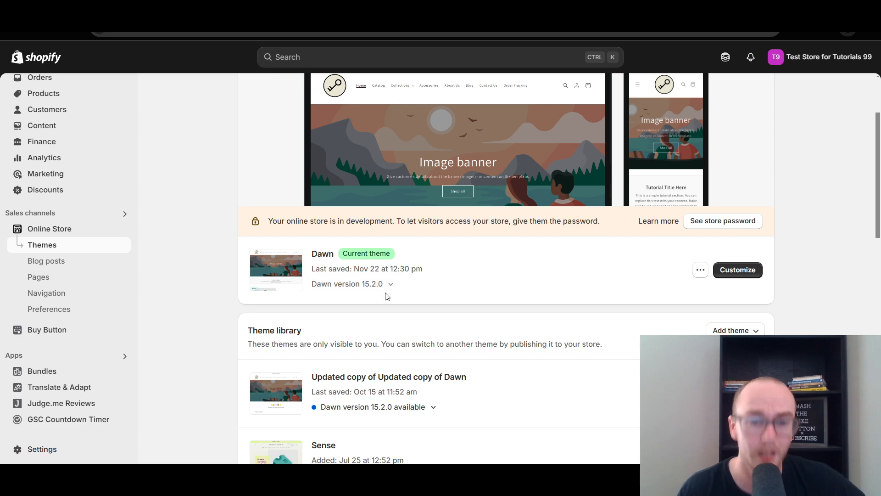
{"action": "scroll", "coordinate": [381, 301], "scroll_direction": "up", "scroll_amount": 3}
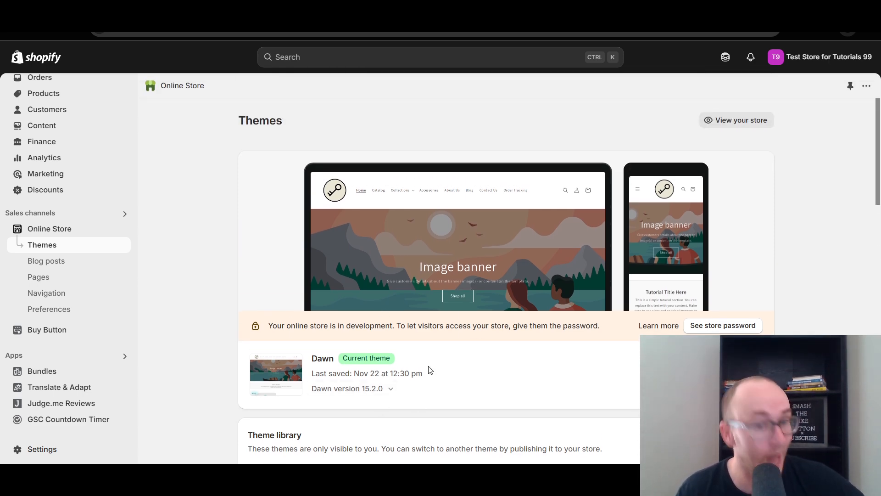
{"action": "scroll", "coordinate": [430, 374], "scroll_direction": "down", "scroll_amount": 2}
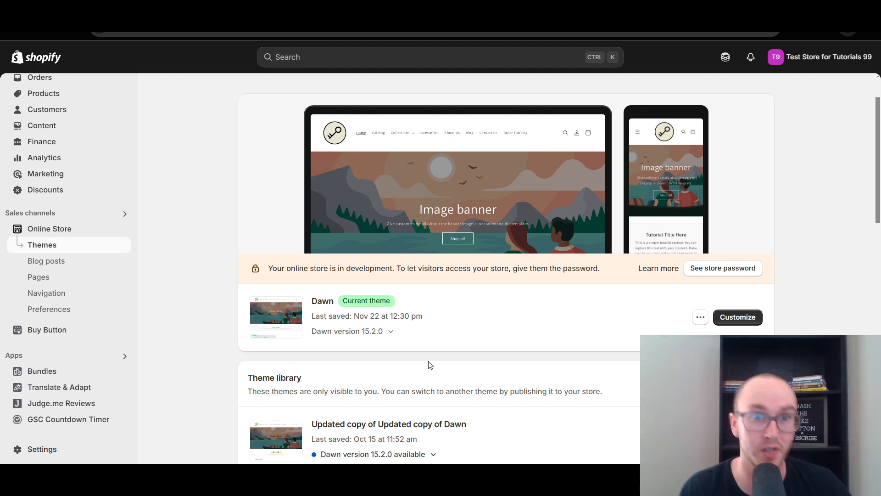
{"action": "scroll", "coordinate": [406, 362], "scroll_direction": "up", "scroll_amount": 2}
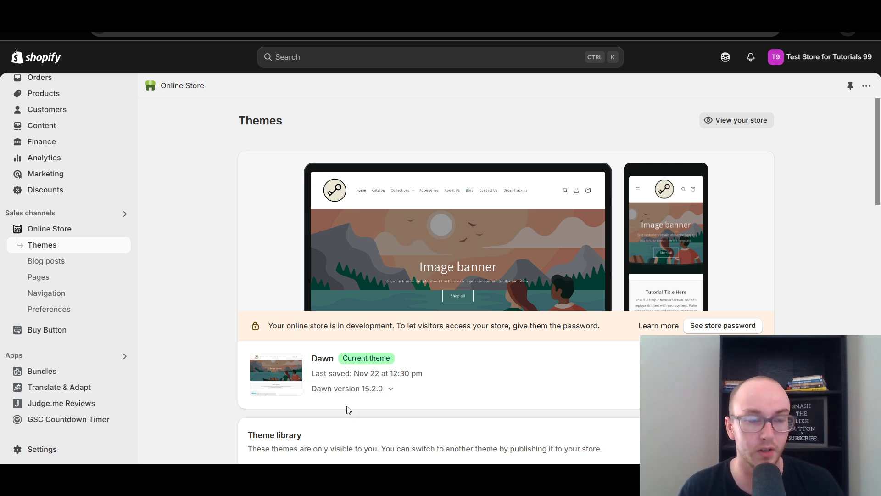
Open the Short sleeve t-shirt from the store's product list
{"action": "scroll", "coordinate": [88, 111], "scroll_direction": "up", "scroll_amount": 1}
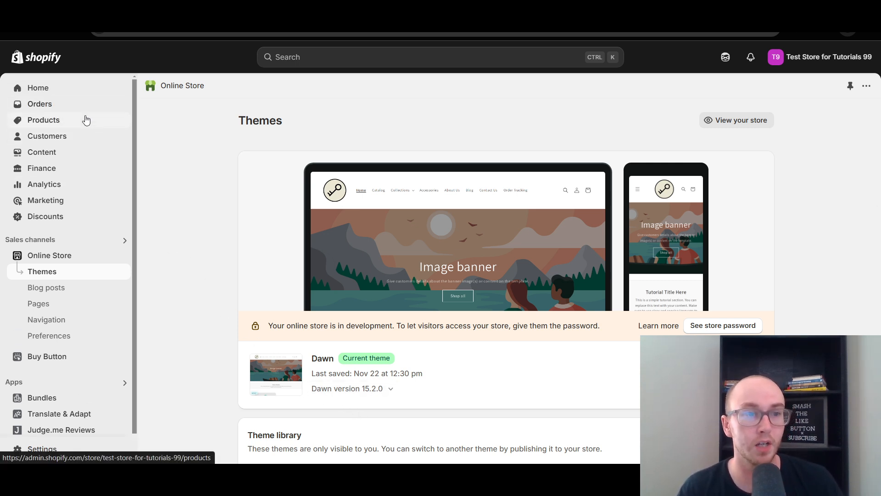
{"action": "left_click", "coordinate": [79, 122]}
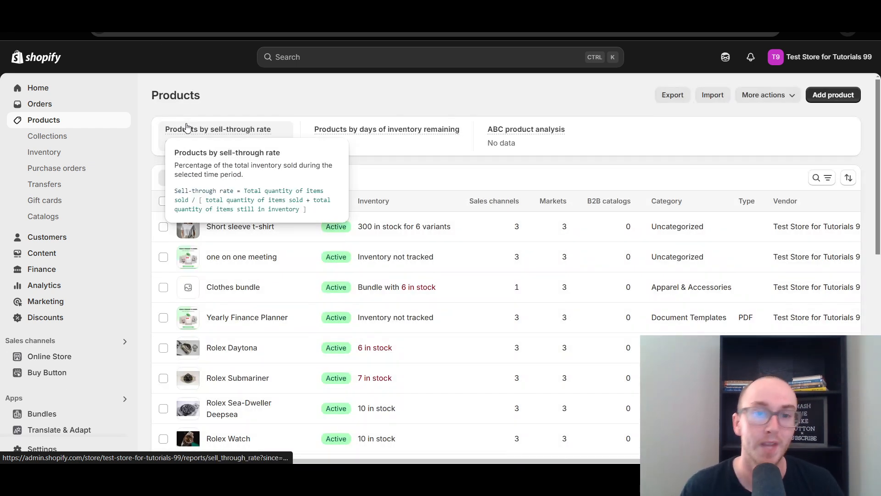
{"action": "left_click", "coordinate": [241, 241]}
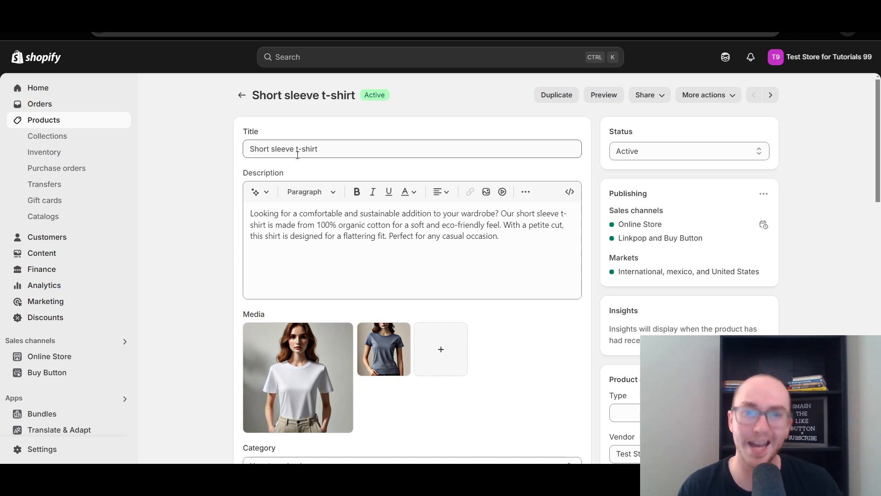
Review the t-shirt's media and variants, including the values of the Color option
{"action": "scroll", "coordinate": [349, 220], "scroll_direction": "down", "scroll_amount": 3}
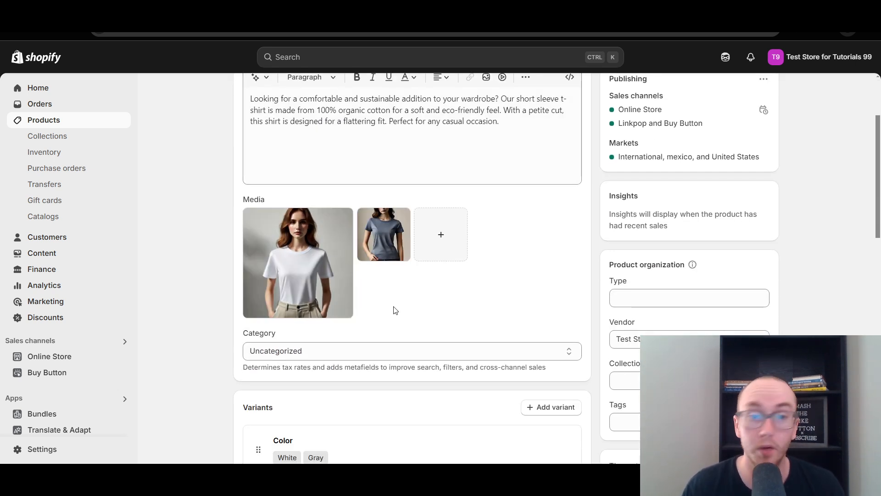
{"action": "scroll", "coordinate": [394, 305], "scroll_direction": "down", "scroll_amount": 2}
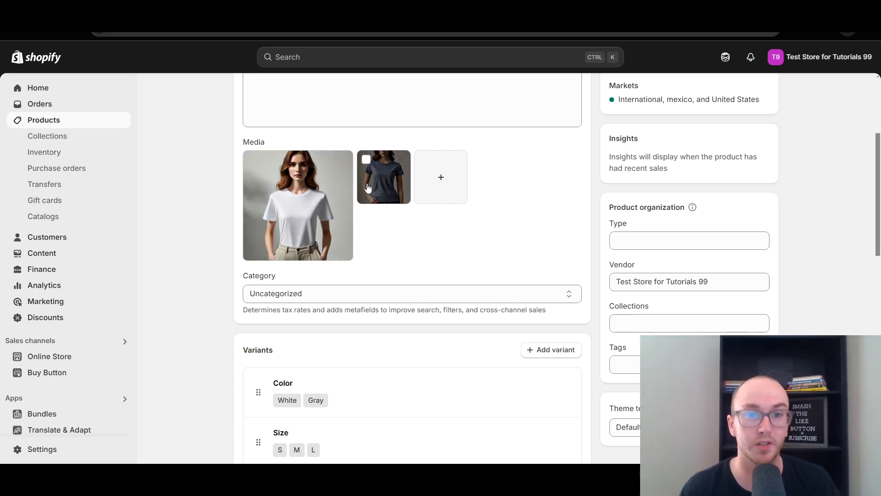
{"action": "scroll", "coordinate": [476, 210], "scroll_direction": "down", "scroll_amount": 2}
{"action": "scroll", "coordinate": [474, 206], "scroll_direction": "down", "scroll_amount": 2}
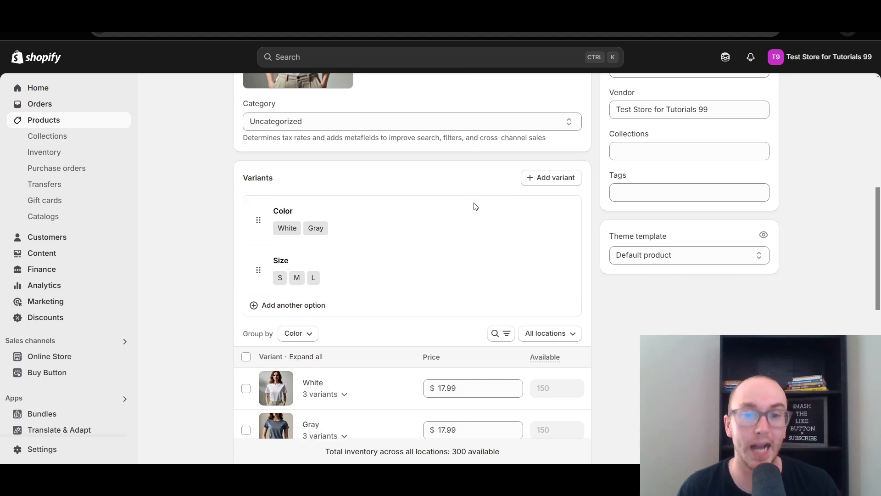
{"action": "scroll", "coordinate": [626, 374], "scroll_direction": "up", "scroll_amount": 1}
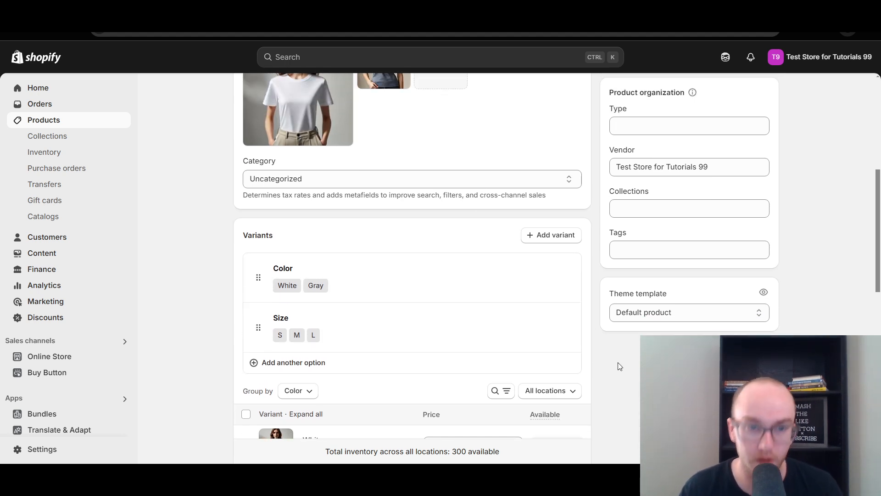
{"action": "scroll", "coordinate": [617, 366], "scroll_direction": "down", "scroll_amount": 1}
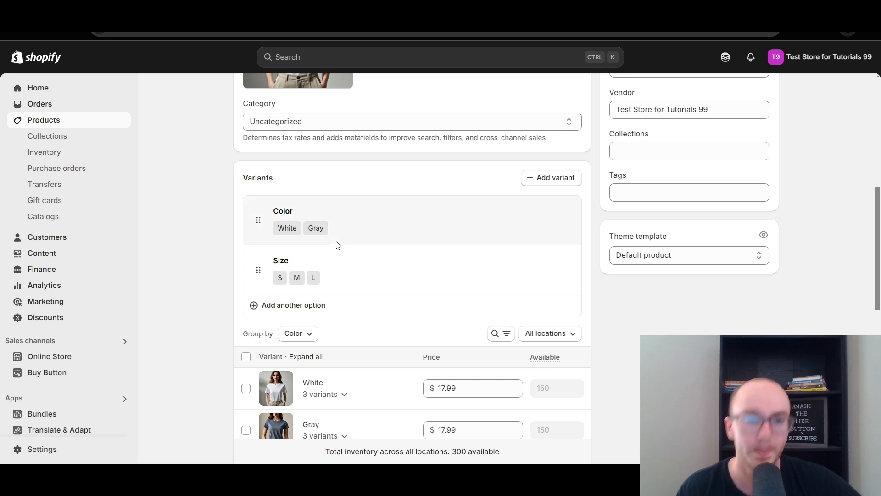
{"action": "left_click", "coordinate": [413, 225]}
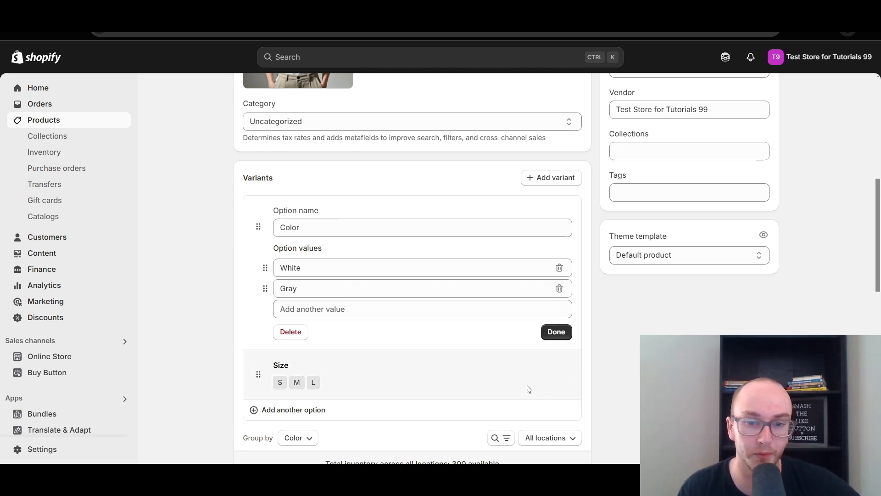
{"action": "left_click", "coordinate": [548, 337]}
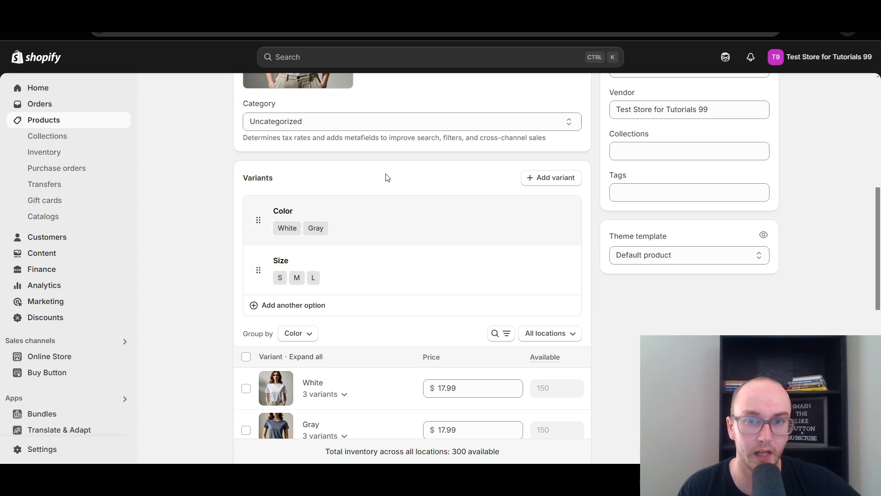
Look over the product page again and open the Size option in the t-shirt's variants
{"action": "left_click_drag", "start_coordinate": [877, 225], "coordinate": [876, 115]}
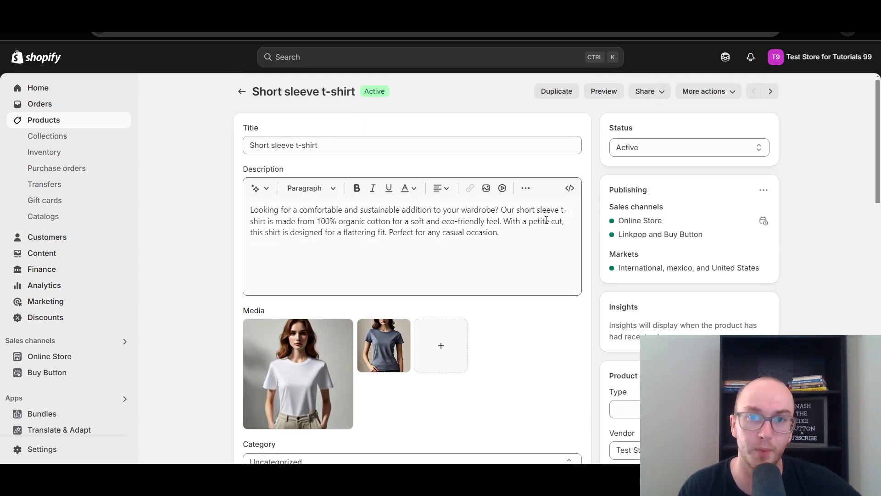
{"action": "scroll", "coordinate": [548, 218], "scroll_direction": "down", "scroll_amount": 9}
{"action": "scroll", "coordinate": [548, 218], "scroll_direction": "up", "scroll_amount": 1}
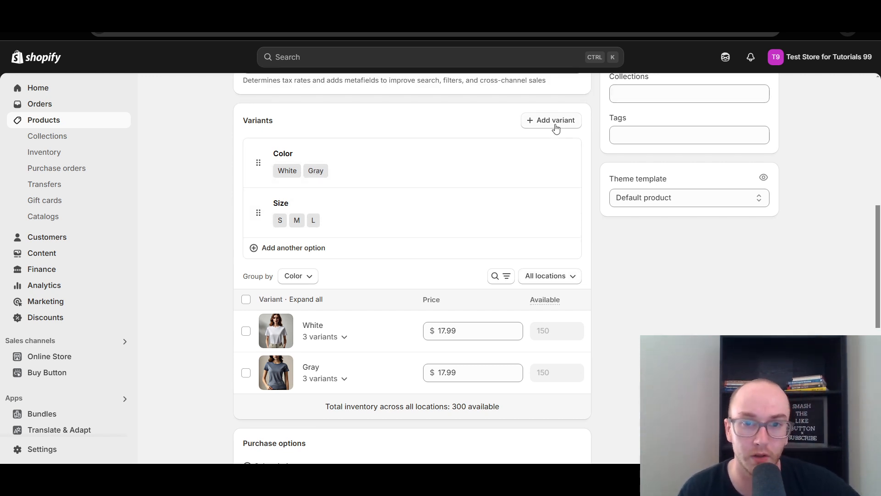
{"action": "left_click", "coordinate": [336, 225]}
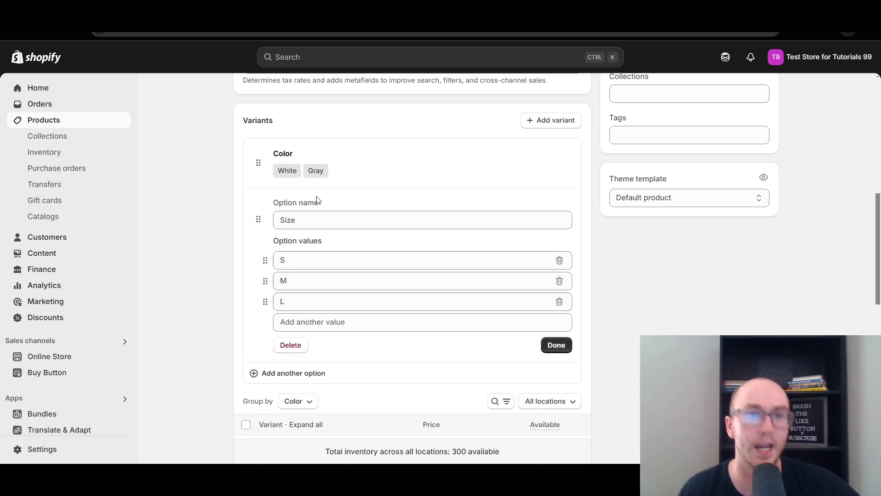
Close the Size option's editor and go back to the product's media and category
{"action": "left_click", "coordinate": [556, 345]}
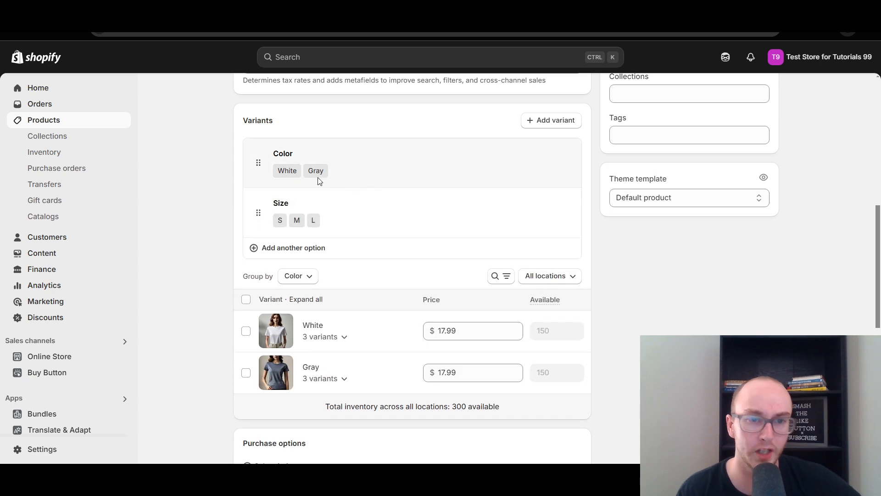
{"action": "scroll", "coordinate": [588, 257], "scroll_direction": "up", "scroll_amount": 3}
{"action": "scroll", "coordinate": [588, 250], "scroll_direction": "up", "scroll_amount": 2}
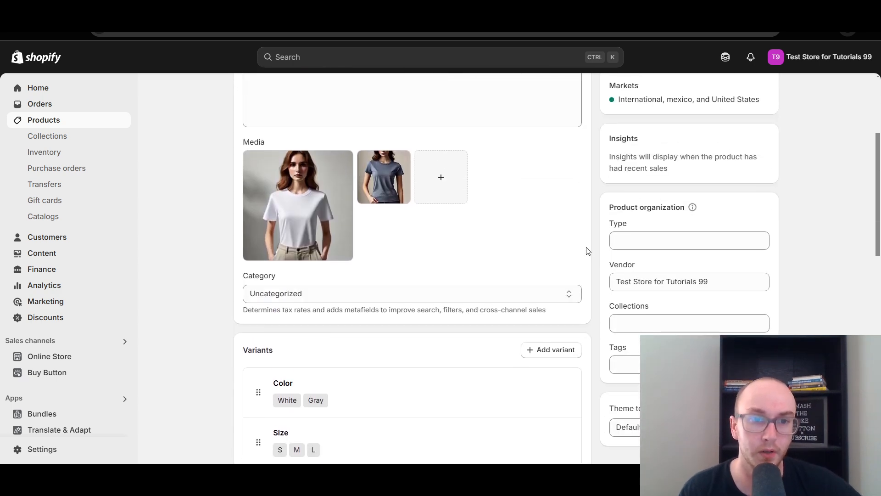
{"action": "left_click_drag", "start_coordinate": [877, 224], "coordinate": [878, 239]}
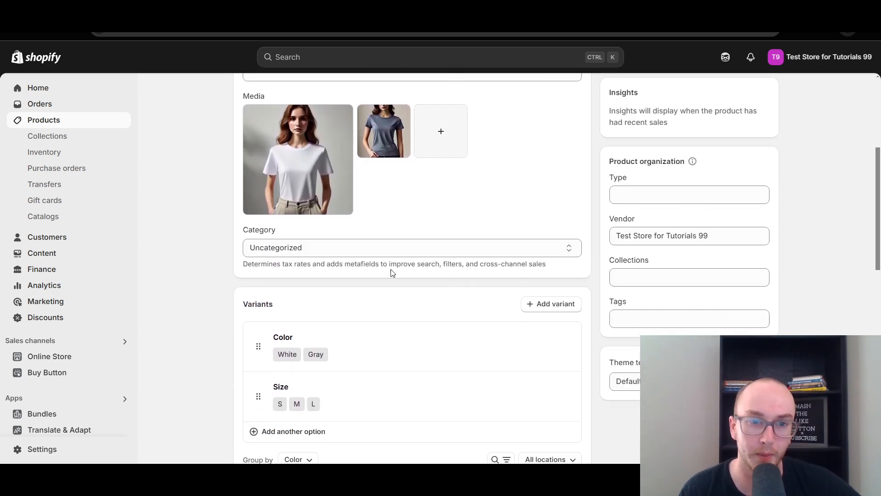
Set the product's category to T-Shirts in Clothing Tops and save the product
{"action": "left_click", "coordinate": [354, 250]}
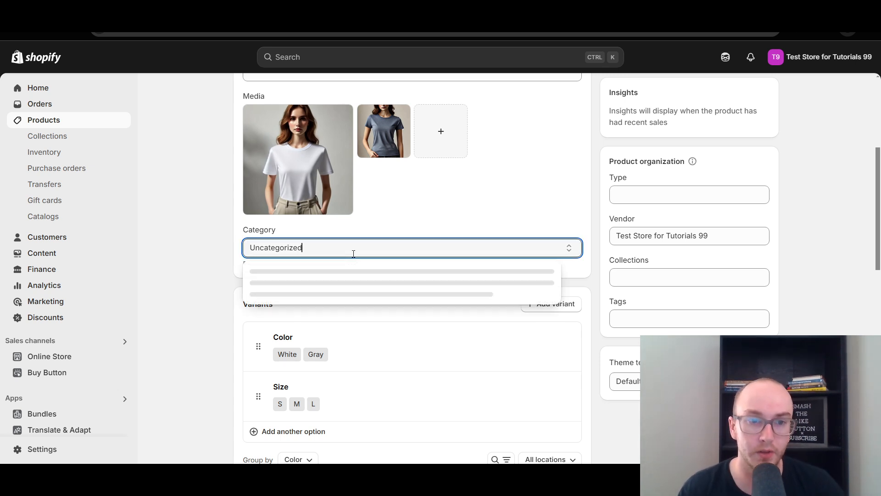
{"action": "left_click_drag", "start_coordinate": [309, 250], "coordinate": [251, 251]}
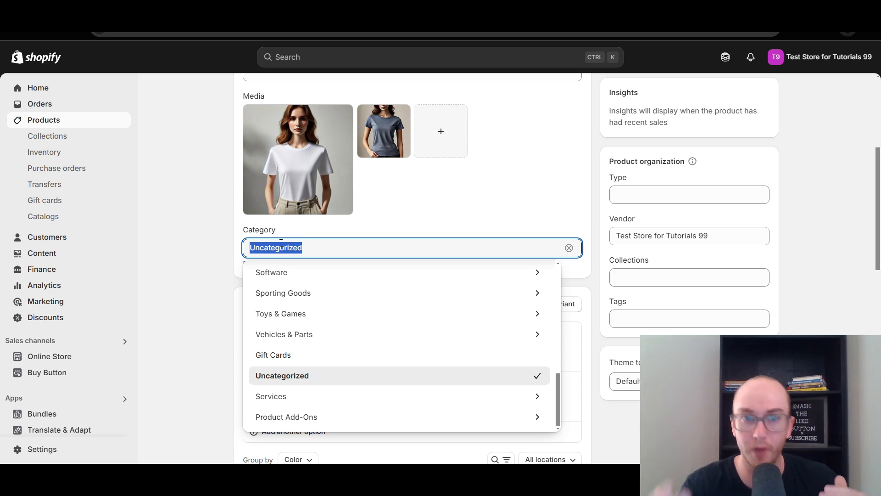
{"action": "type", "text": "t shirt"}
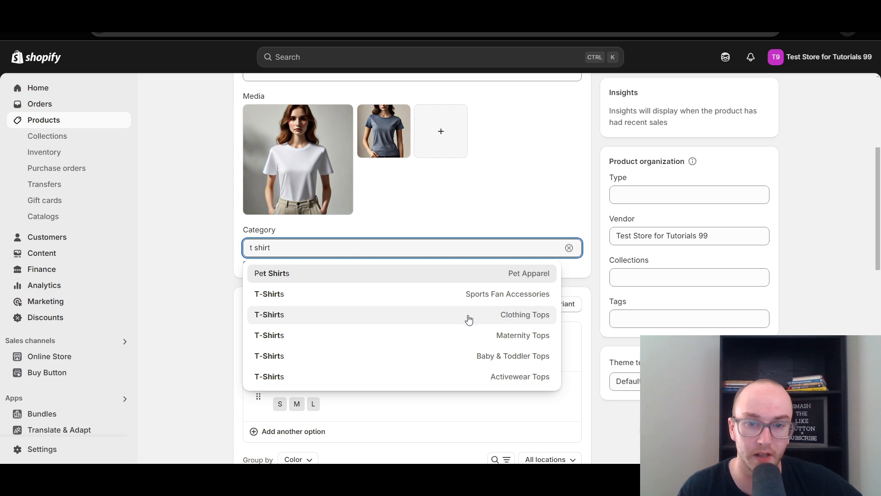
{"action": "left_click", "coordinate": [432, 320]}
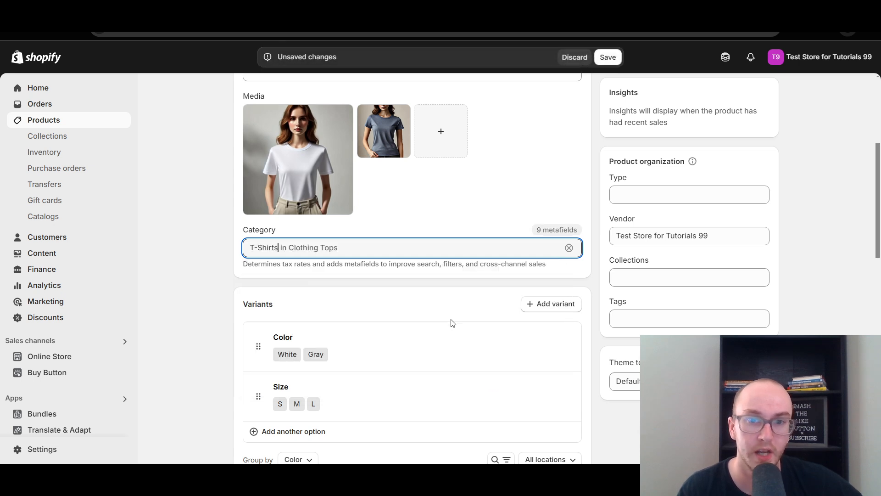
{"action": "left_click", "coordinate": [605, 66]}
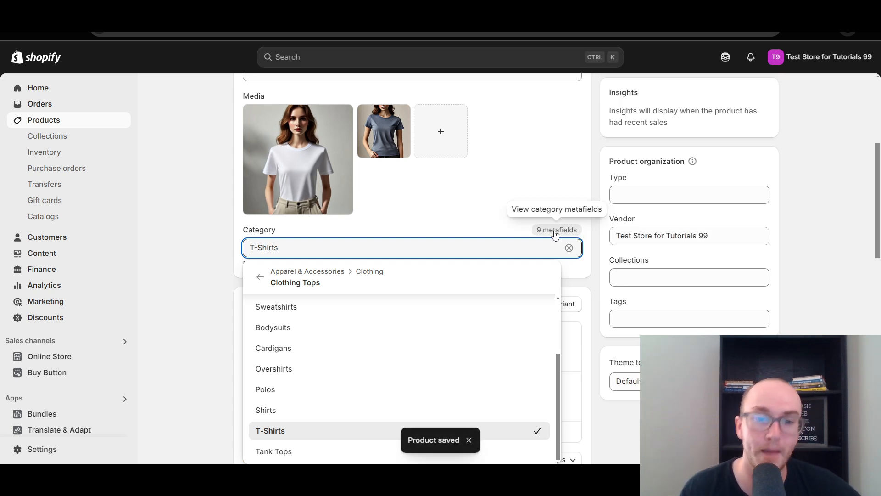
{"action": "left_click", "coordinate": [604, 240]}
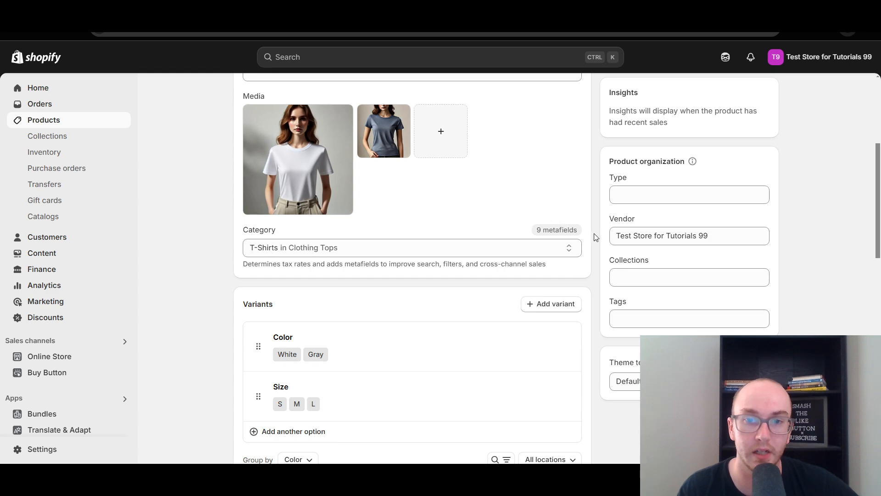
Examine the category metafields offered for T-Shirts, along with the product's media, category and variants
{"action": "scroll", "coordinate": [594, 235], "scroll_direction": "down", "scroll_amount": 10}
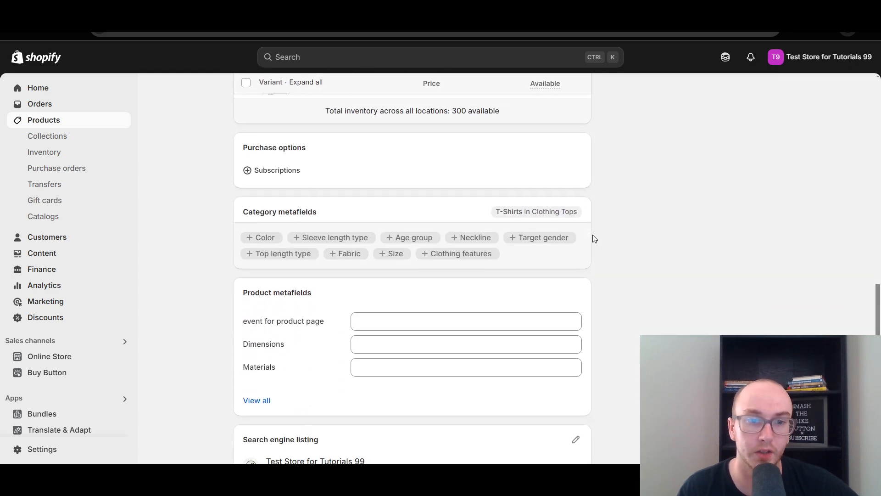
{"action": "scroll", "coordinate": [608, 249], "scroll_direction": "up", "scroll_amount": 10}
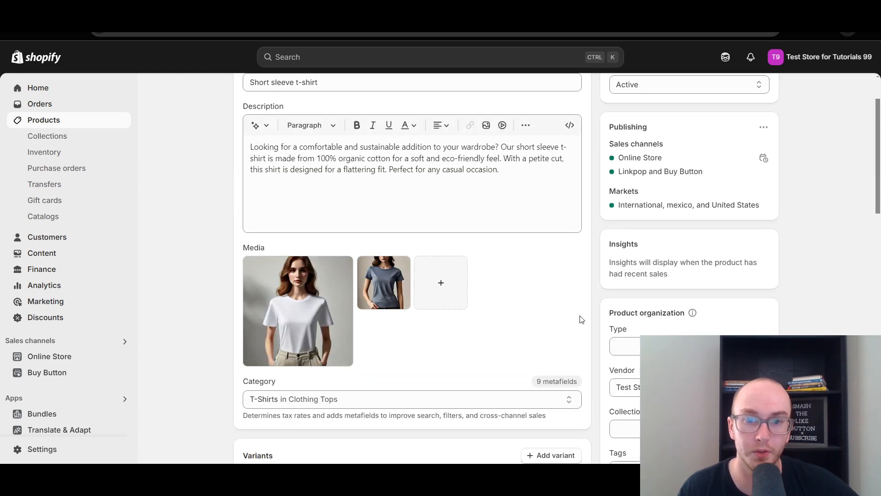
{"action": "scroll", "coordinate": [312, 390], "scroll_direction": "down", "scroll_amount": 3}
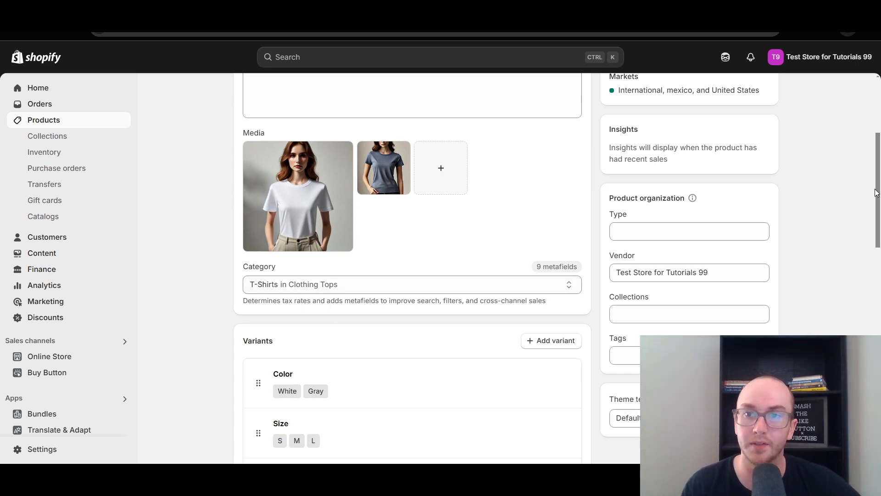
{"action": "scroll", "coordinate": [877, 194], "scroll_direction": "down", "scroll_amount": 1}
{"action": "scroll", "coordinate": [872, 183], "scroll_direction": "up", "scroll_amount": 3}
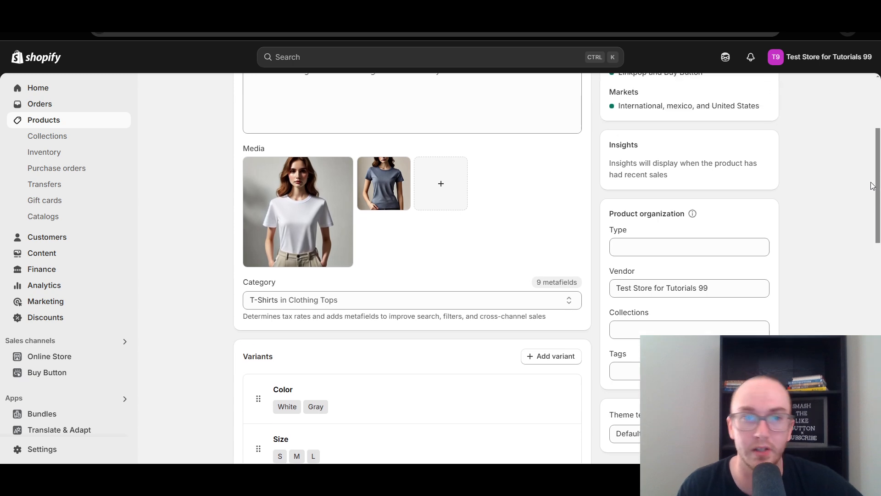
{"action": "scroll", "coordinate": [864, 150], "scroll_direction": "up", "scroll_amount": 2}
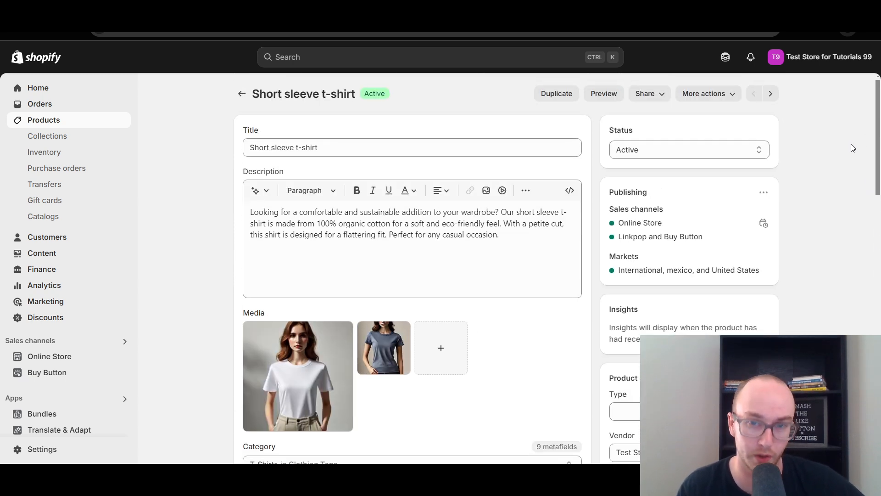
{"action": "scroll", "coordinate": [850, 190], "scroll_direction": "down", "scroll_amount": 5}
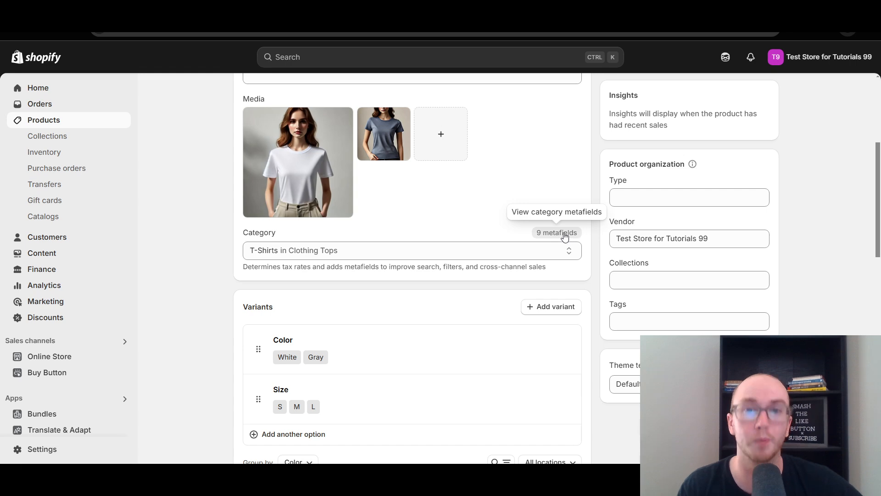
{"action": "scroll", "coordinate": [591, 260], "scroll_direction": "down", "scroll_amount": 5}
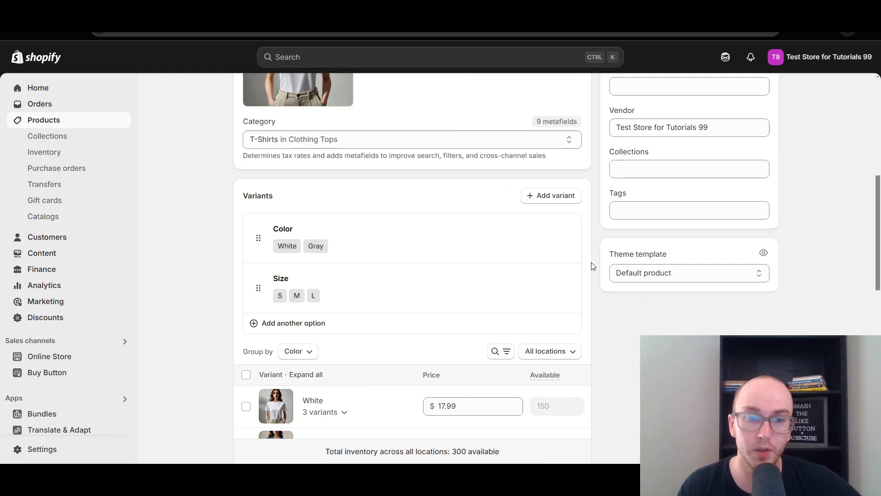
Add the Color category metafield to the product and look up white among its entries
{"action": "scroll", "coordinate": [590, 261], "scroll_direction": "down", "scroll_amount": 5}
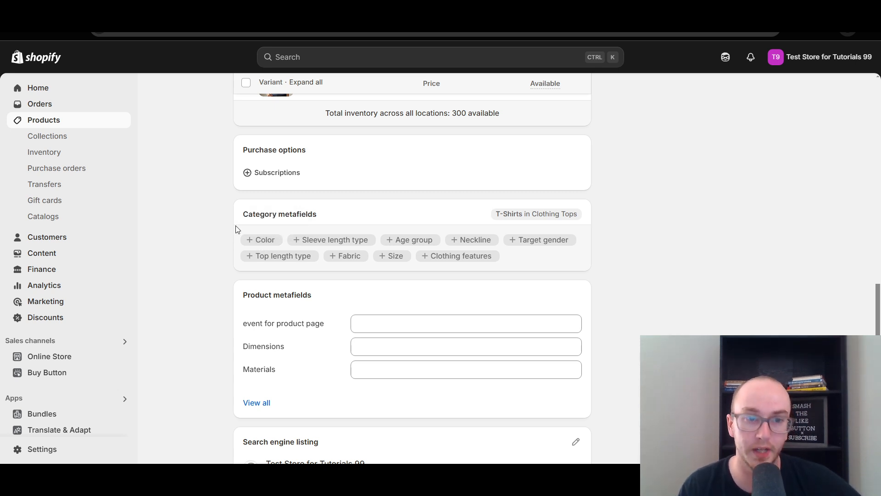
{"action": "left_click", "coordinate": [265, 241]}
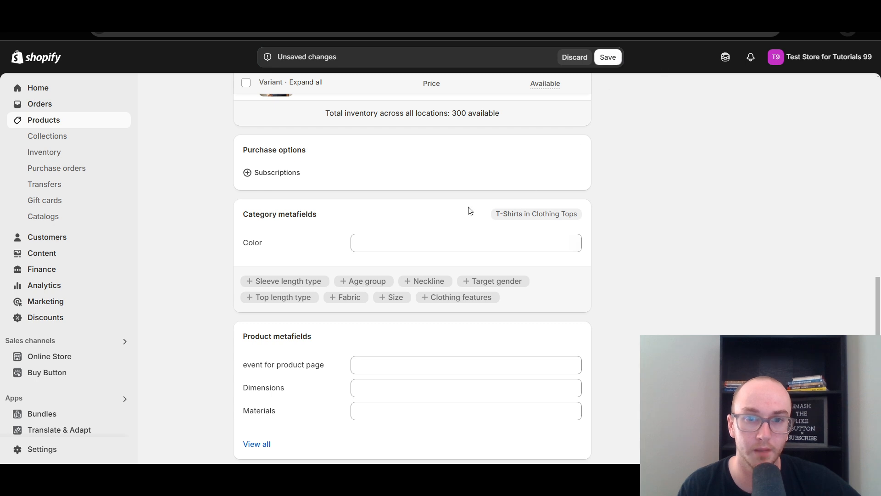
{"action": "left_click", "coordinate": [408, 243]}
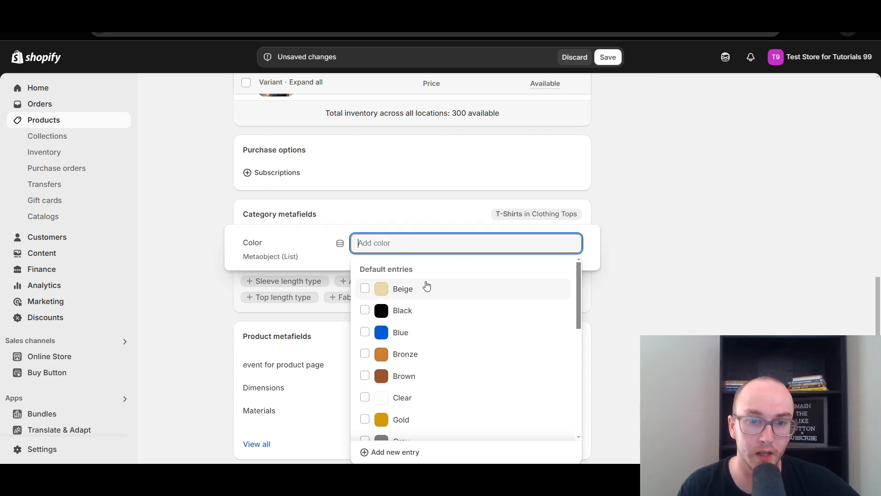
{"action": "scroll", "coordinate": [464, 387], "scroll_direction": "down", "scroll_amount": 1}
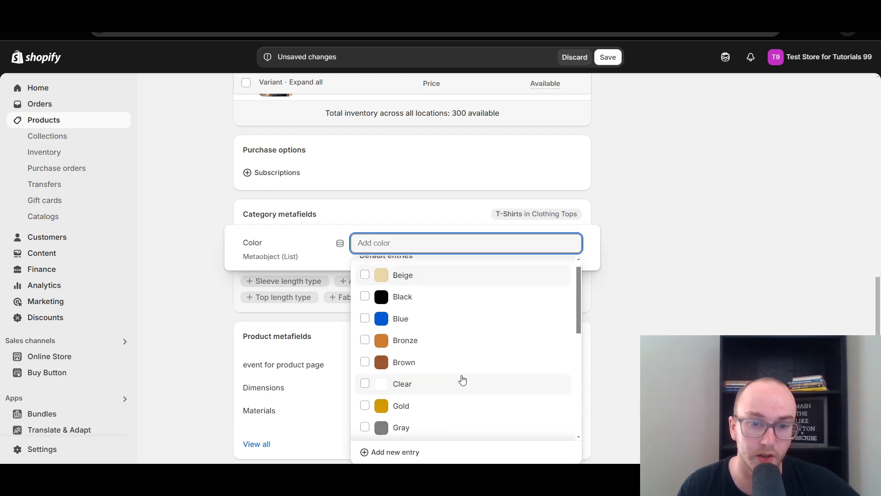
{"action": "scroll", "coordinate": [401, 264], "scroll_direction": "up", "scroll_amount": 1}
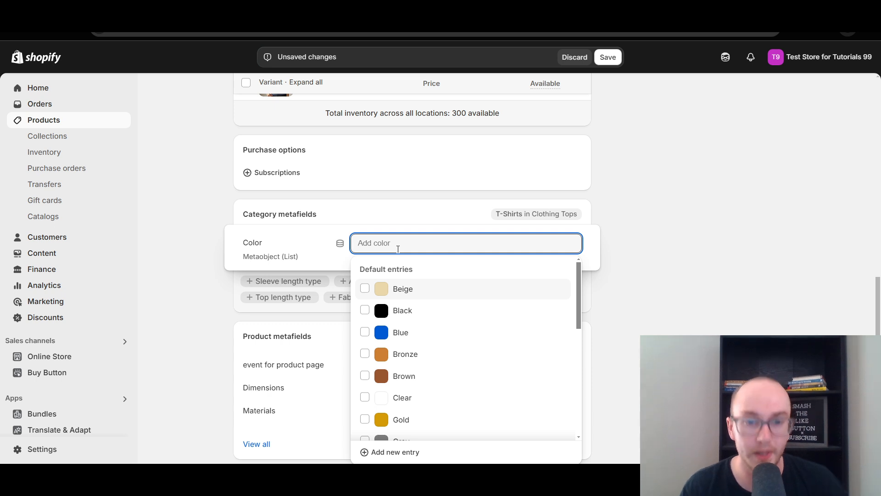
{"action": "type", "text": "whi"}
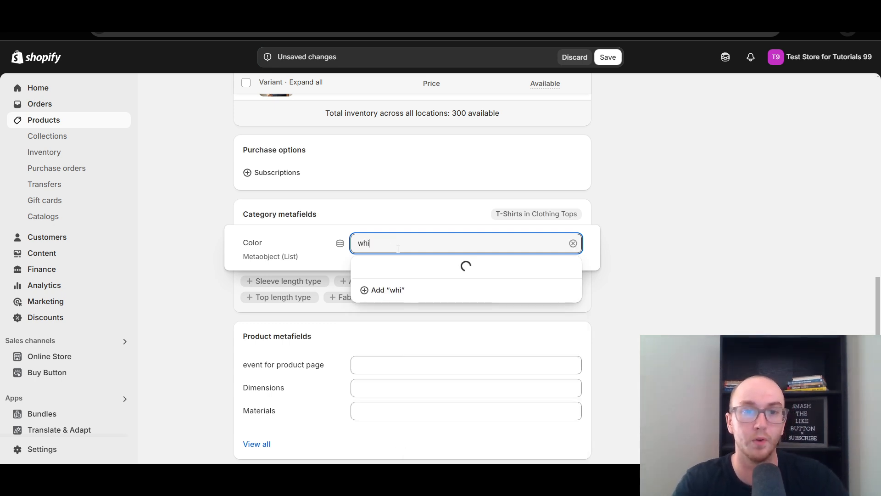
{"action": "key", "text": "BackSpace"}
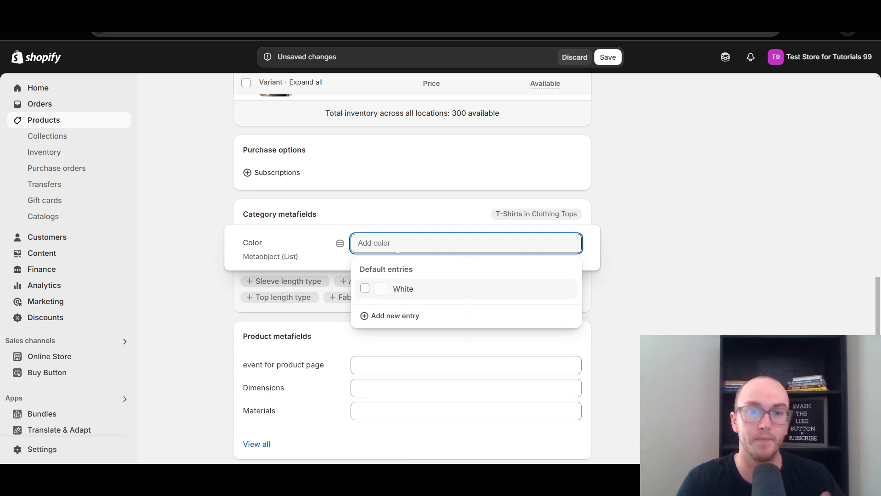
Look through the default color and pattern entries available for the Color metafield
{"action": "scroll", "coordinate": [415, 351], "scroll_direction": "down", "scroll_amount": 3}
{"action": "scroll", "coordinate": [415, 351], "scroll_direction": "down", "scroll_amount": 5}
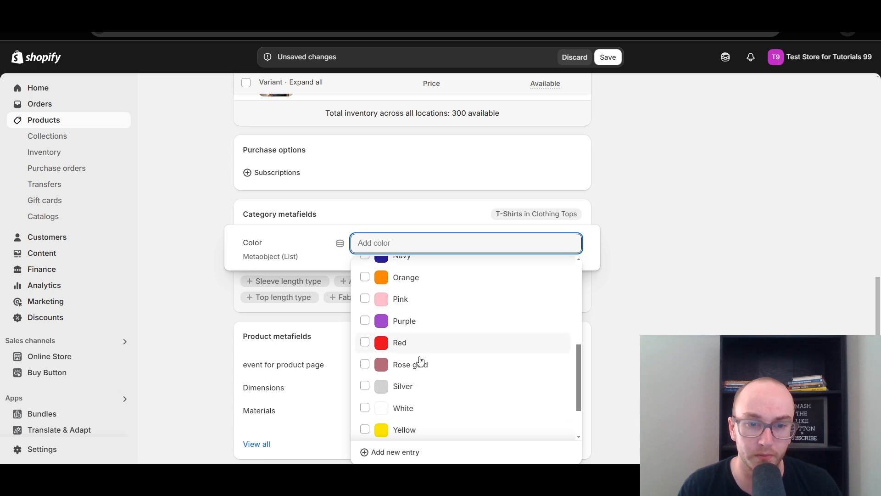
{"action": "scroll", "coordinate": [433, 398], "scroll_direction": "down", "scroll_amount": 4}
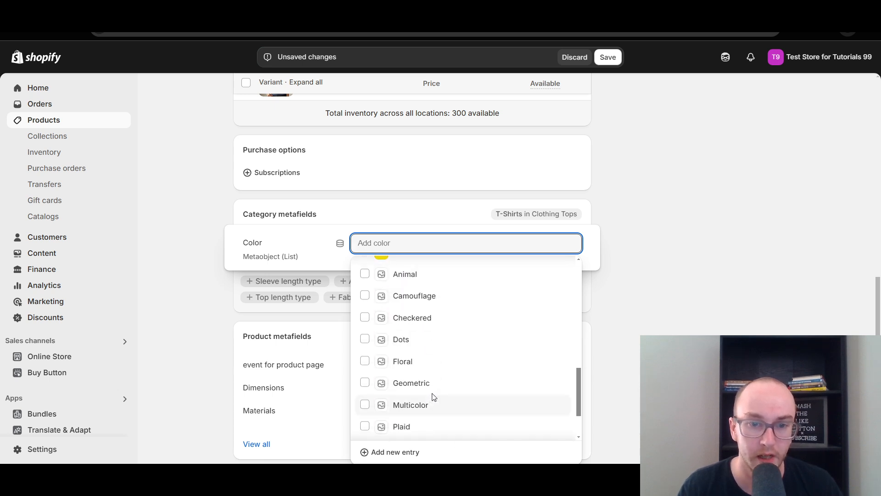
{"action": "scroll", "coordinate": [441, 395], "scroll_direction": "up", "scroll_amount": 6}
{"action": "scroll", "coordinate": [441, 394], "scroll_direction": "up", "scroll_amount": 6}
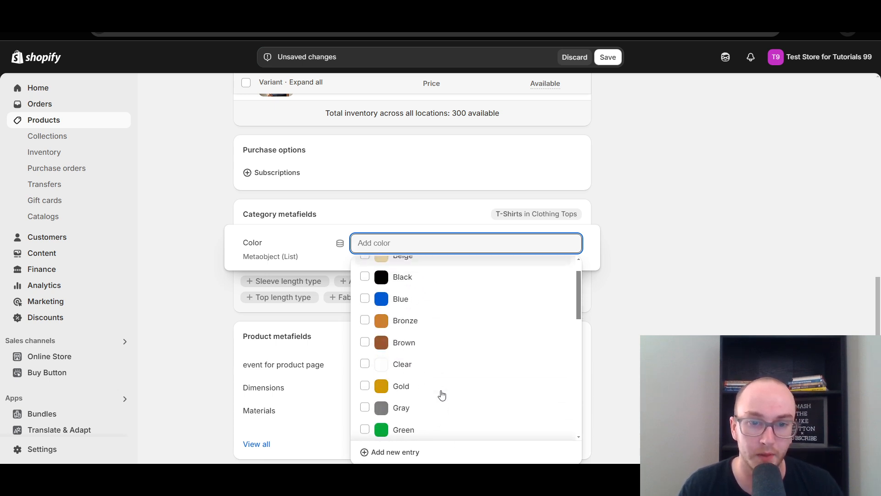
{"action": "scroll", "coordinate": [438, 332], "scroll_direction": "down", "scroll_amount": 3}
{"action": "scroll", "coordinate": [441, 337], "scroll_direction": "down", "scroll_amount": 2}
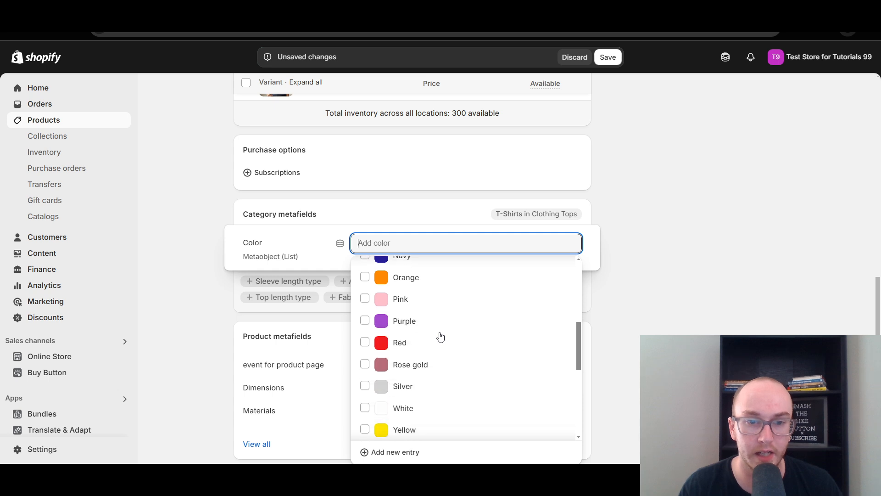
{"action": "scroll", "coordinate": [438, 329], "scroll_direction": "up", "scroll_amount": 5}
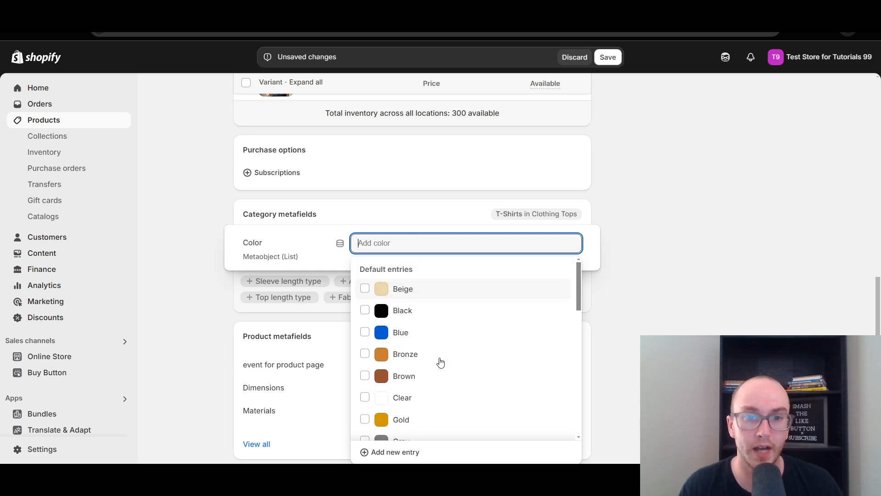
{"action": "scroll", "coordinate": [442, 362], "scroll_direction": "down", "scroll_amount": 3}
{"action": "scroll", "coordinate": [441, 368], "scroll_direction": "down", "scroll_amount": 3}
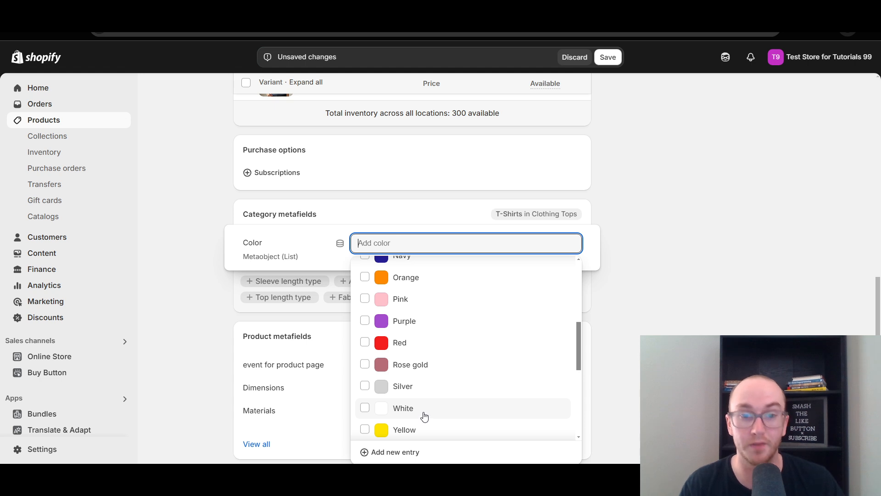
Select White and Gray as the entries of the Color category metafield
{"action": "left_click", "coordinate": [461, 400]}
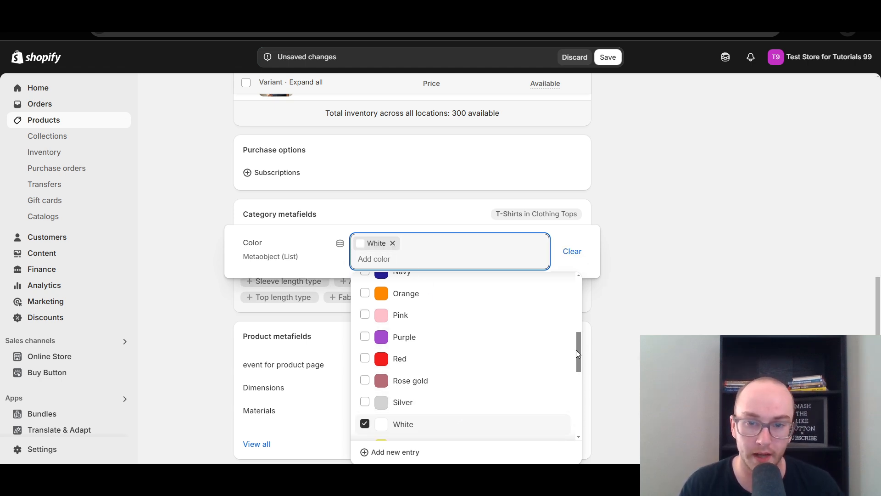
{"action": "left_click_drag", "start_coordinate": [577, 352], "coordinate": [566, 321]}
{"action": "left_click", "coordinate": [439, 373]}
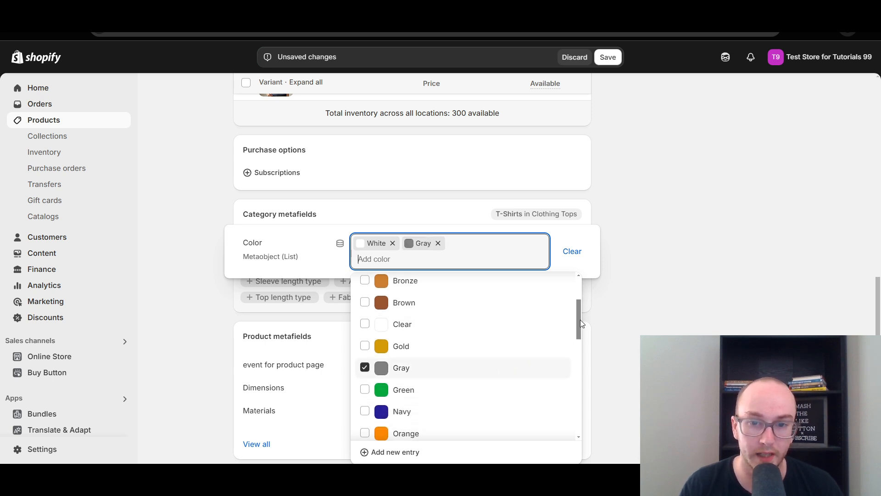
Start a new entry for the Color metafield and label it Jet Blue
{"action": "scroll", "coordinate": [579, 325], "scroll_direction": "down", "scroll_amount": 1}
{"action": "scroll", "coordinate": [579, 321], "scroll_direction": "up", "scroll_amount": 1}
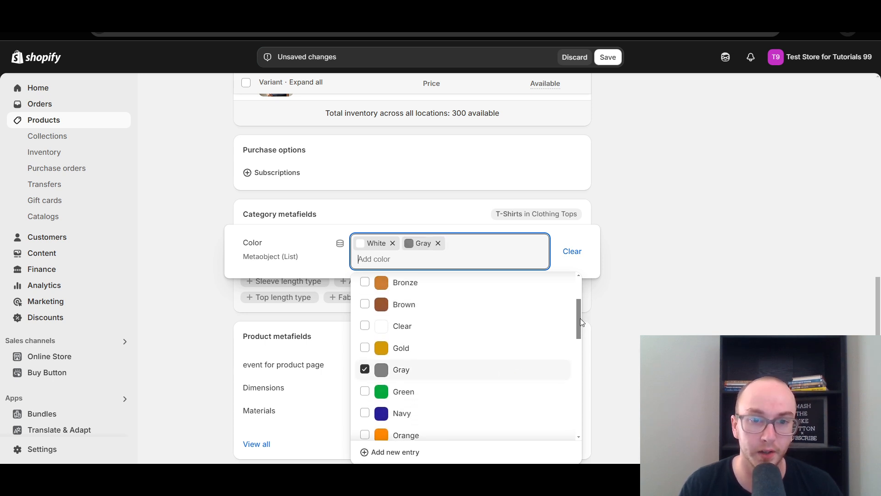
{"action": "scroll", "coordinate": [506, 371], "scroll_direction": "down", "scroll_amount": 2}
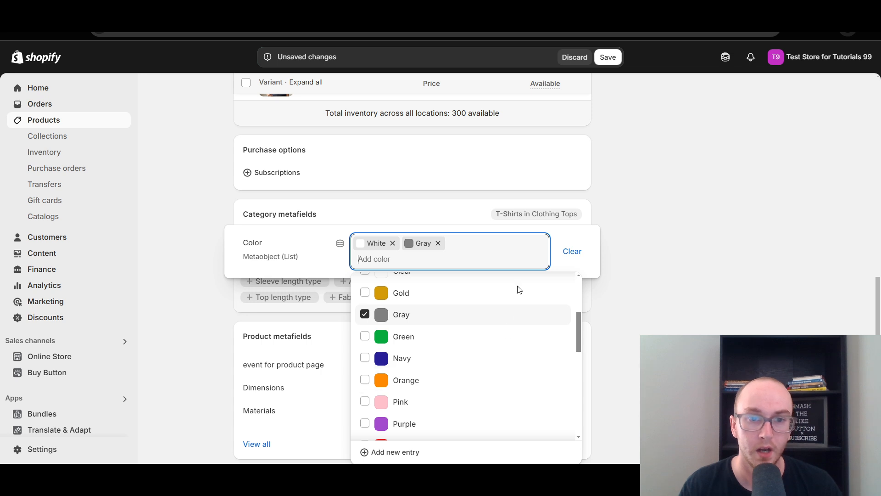
{"action": "left_click", "coordinate": [391, 452]}
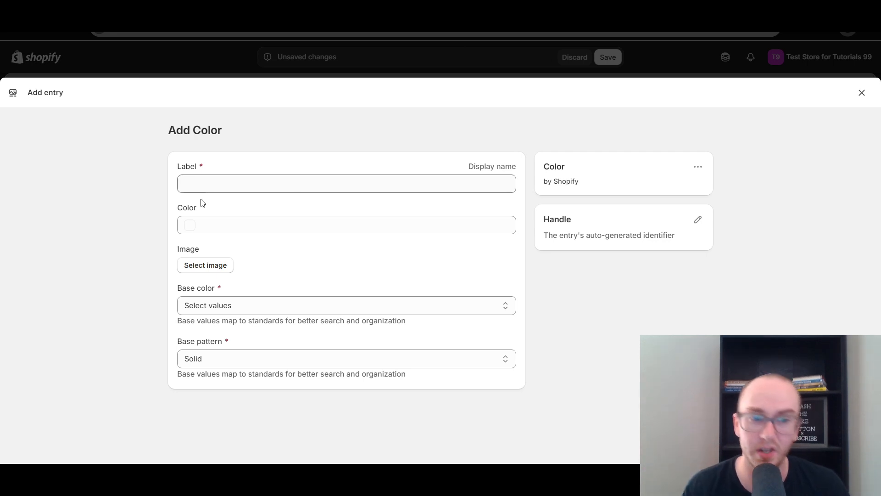
{"action": "left_click", "coordinate": [199, 183]}
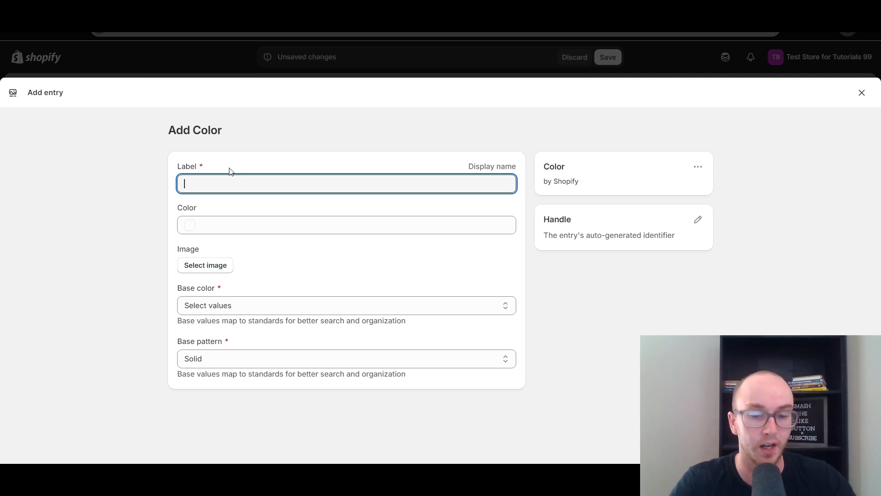
{"action": "type", "text": "J"}
{"action": "key", "text": "BackSpace"}
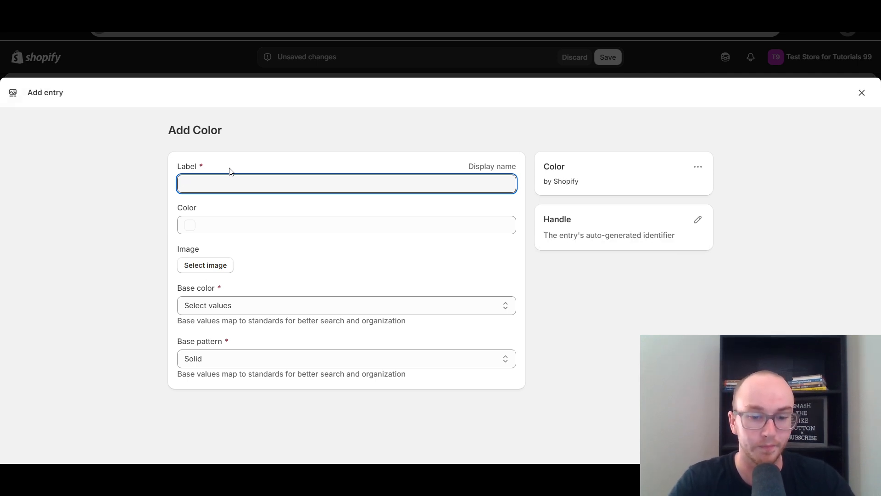
{"action": "type", "text": "Jet"}
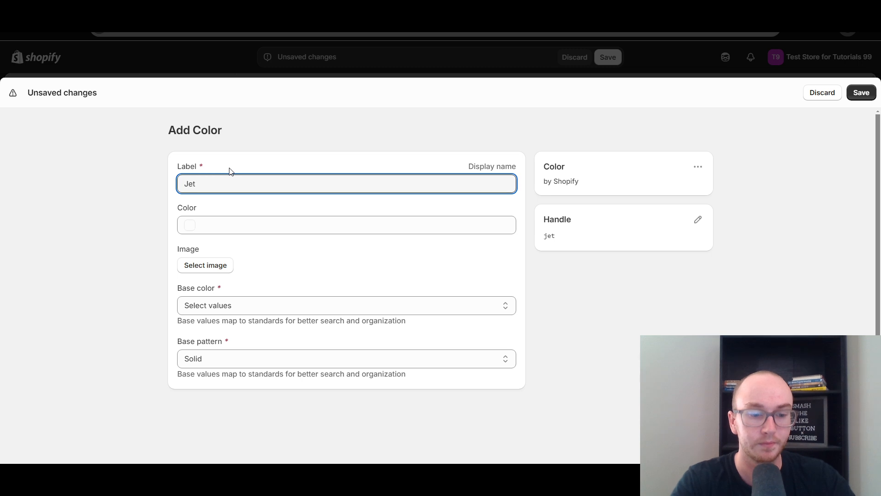
{"action": "type", "text": " BLue"}
{"action": "key", "text": "BackSpace"}
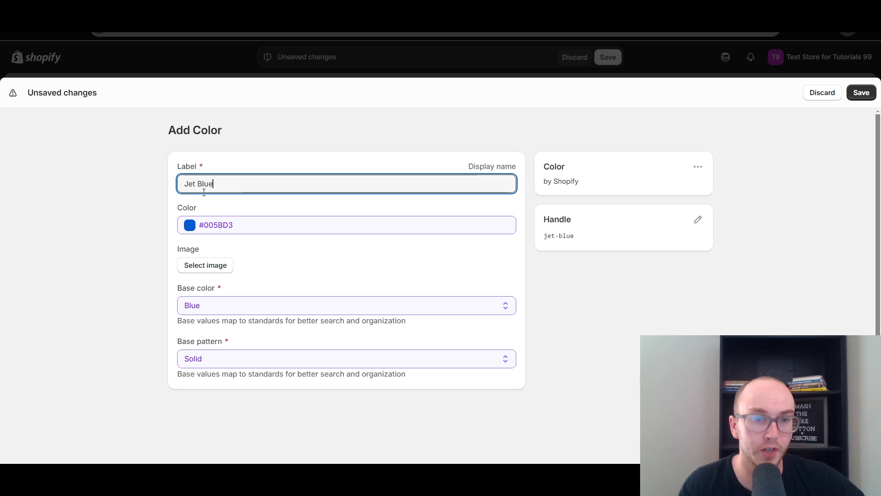
Set the Jet Blue entry's color to #28A6FF and view the available base patterns
{"action": "left_click", "coordinate": [218, 225]}
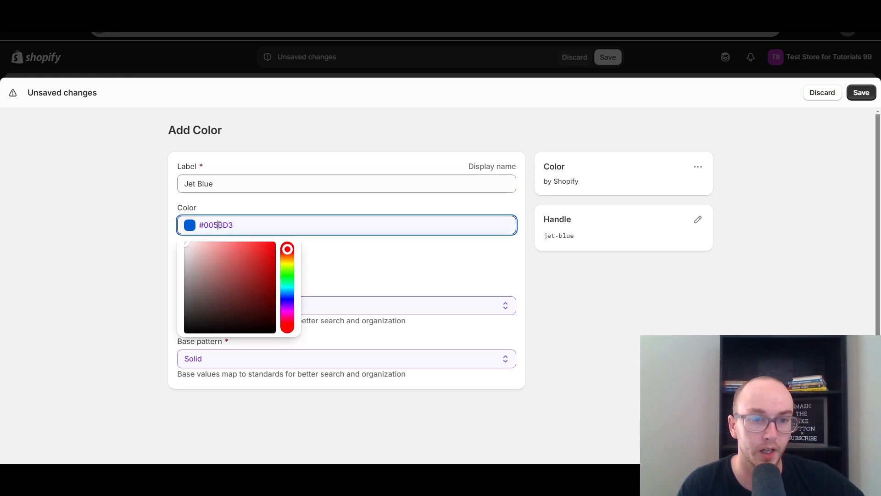
{"action": "left_click", "coordinate": [290, 296]}
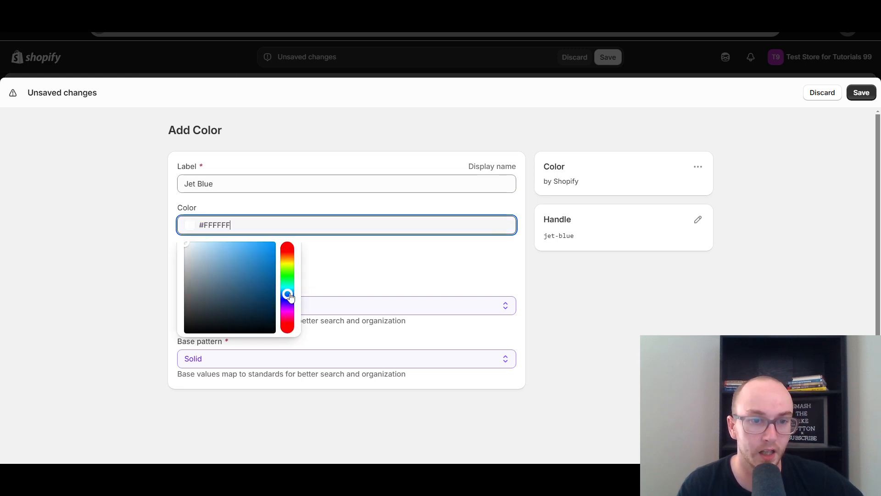
{"action": "left_click_drag", "start_coordinate": [258, 275], "coordinate": [264, 240]}
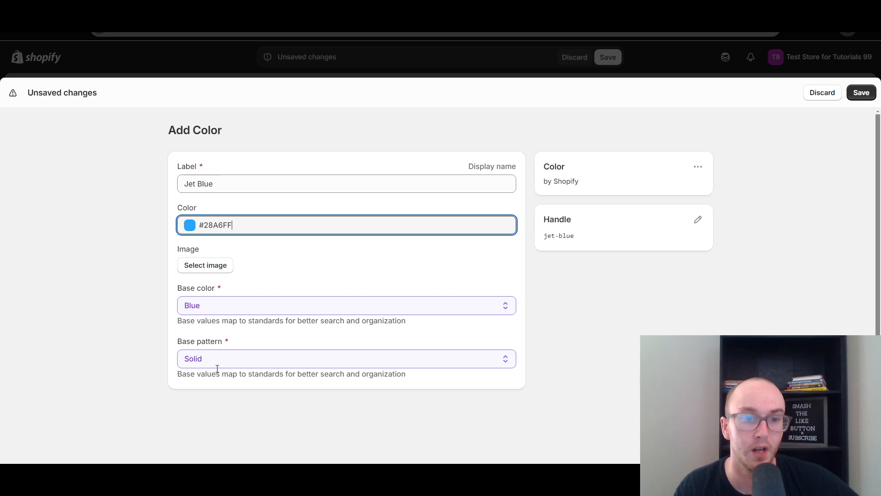
{"action": "left_click", "coordinate": [242, 363]}
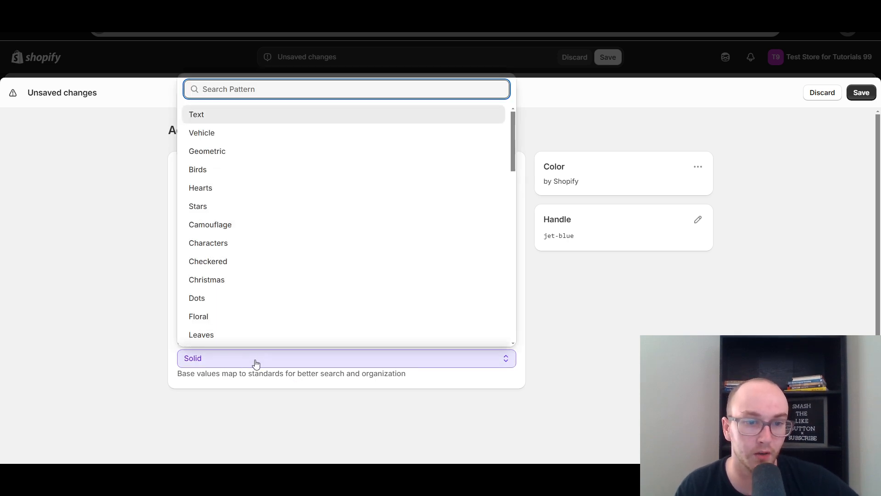
{"action": "left_click", "coordinate": [110, 353]}
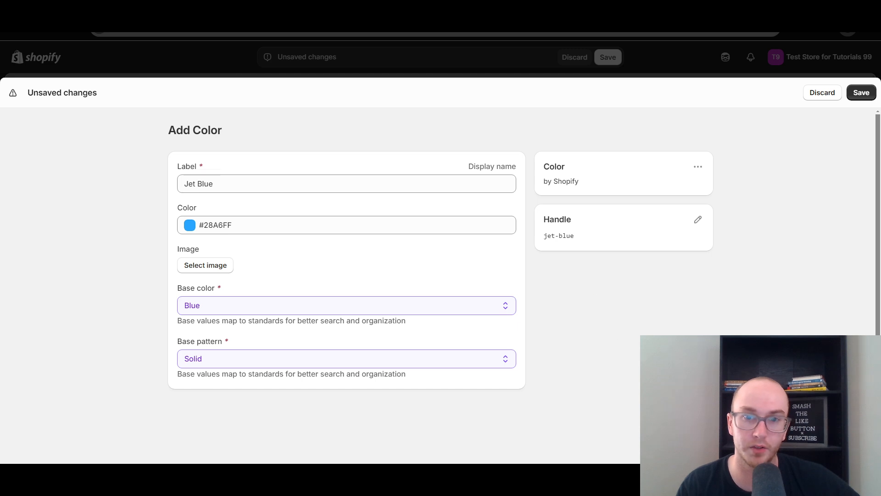
Adjust the Jet Blue entry's color to #2DA5F8, discard the entry and close its form
{"action": "left_click", "coordinate": [196, 225]}
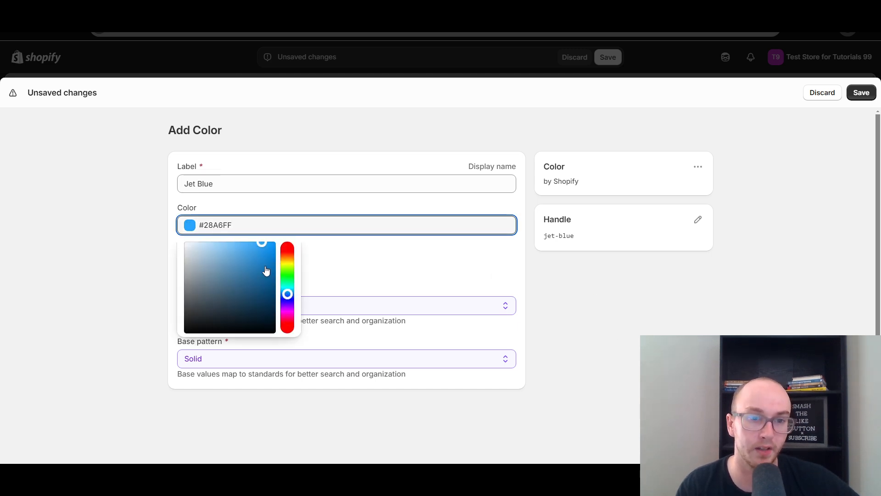
{"action": "mouse_move", "coordinate": [262, 252]}
{"action": "left_mouse_down"}
{"action": "mouse_move", "coordinate": [252, 271]}
{"action": "mouse_move", "coordinate": [260, 227]}
{"action": "mouse_move", "coordinate": [271, 273]}
{"action": "mouse_move", "coordinate": [259, 243]}
{"action": "left_mouse_up"}
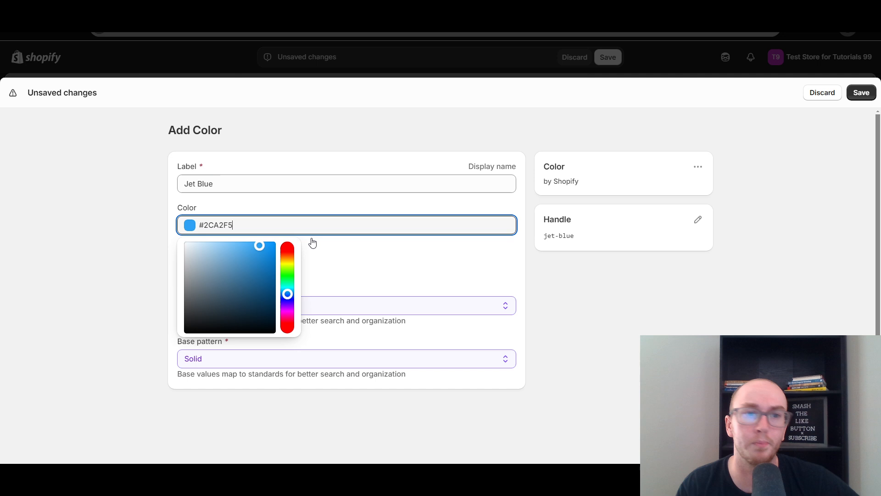
{"action": "left_click", "coordinate": [827, 95]}
{"action": "left_click", "coordinate": [571, 282]}
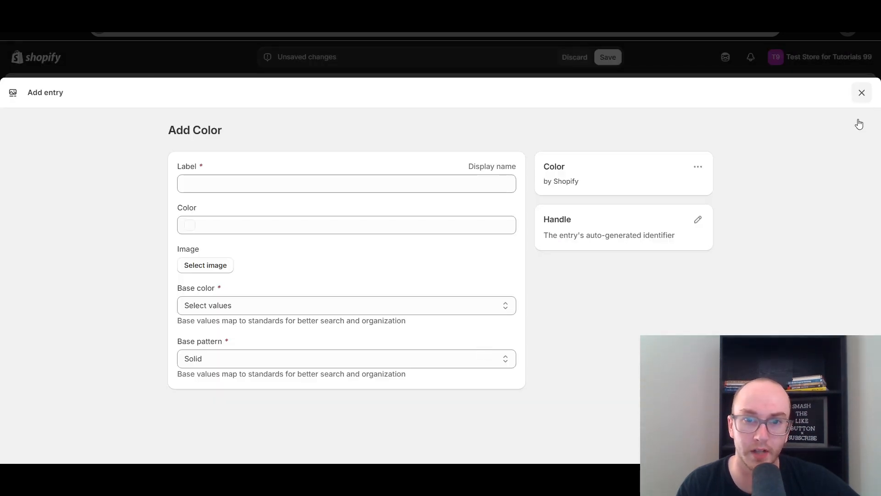
{"action": "left_click", "coordinate": [861, 93]}
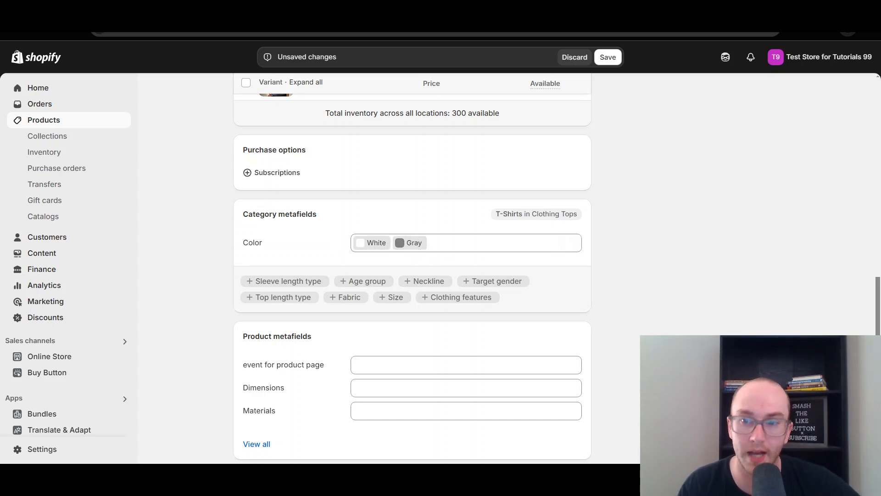
Save the product with White and Gray in its Color category metafield
{"action": "scroll", "coordinate": [877, 331], "scroll_direction": "up", "scroll_amount": 1}
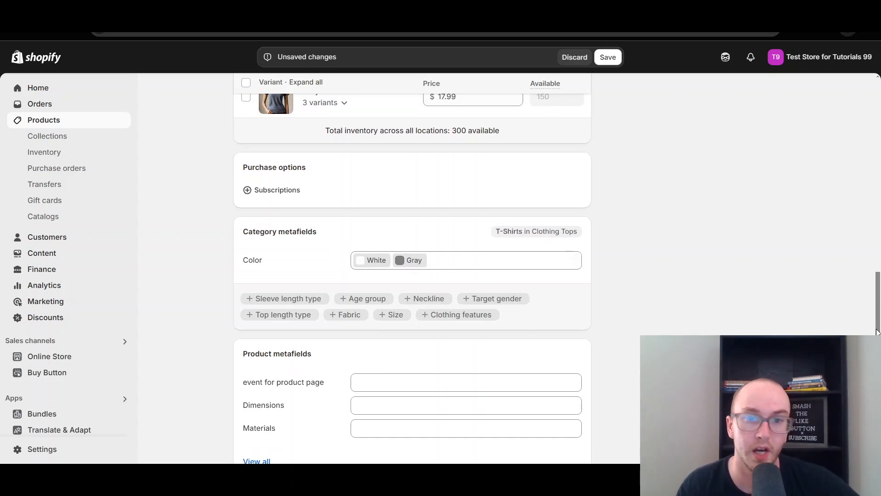
{"action": "scroll", "coordinate": [876, 331], "scroll_direction": "up", "scroll_amount": 1}
{"action": "left_click", "coordinate": [607, 56]}
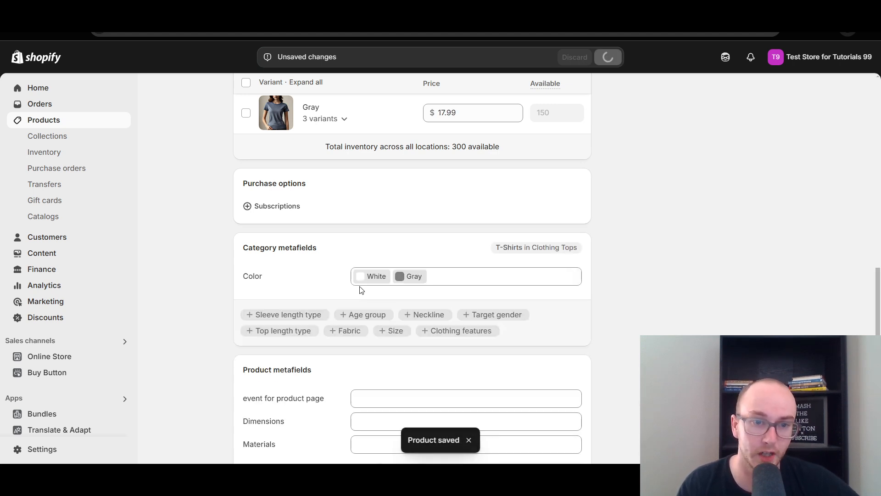
Connect the Color variant option to the Color category metafield and save the product
{"action": "scroll", "coordinate": [633, 352], "scroll_direction": "up", "scroll_amount": 3}
{"action": "scroll", "coordinate": [633, 348], "scroll_direction": "up", "scroll_amount": 3}
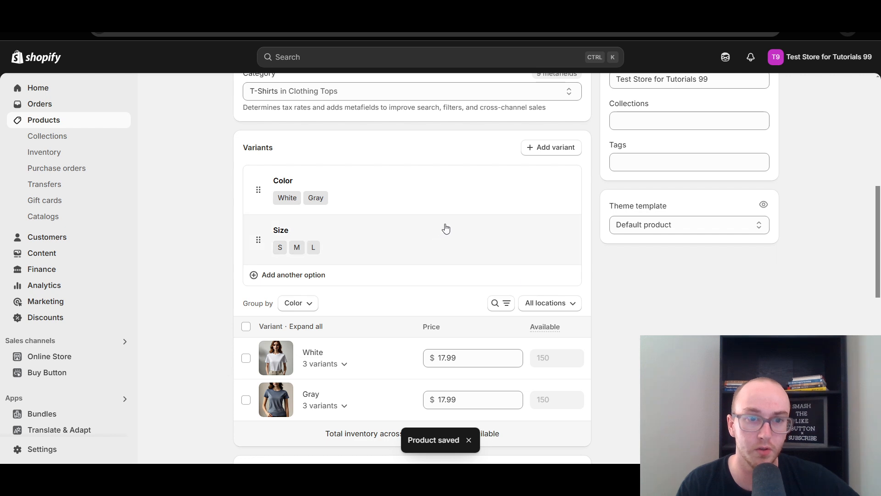
{"action": "left_click", "coordinate": [406, 183]}
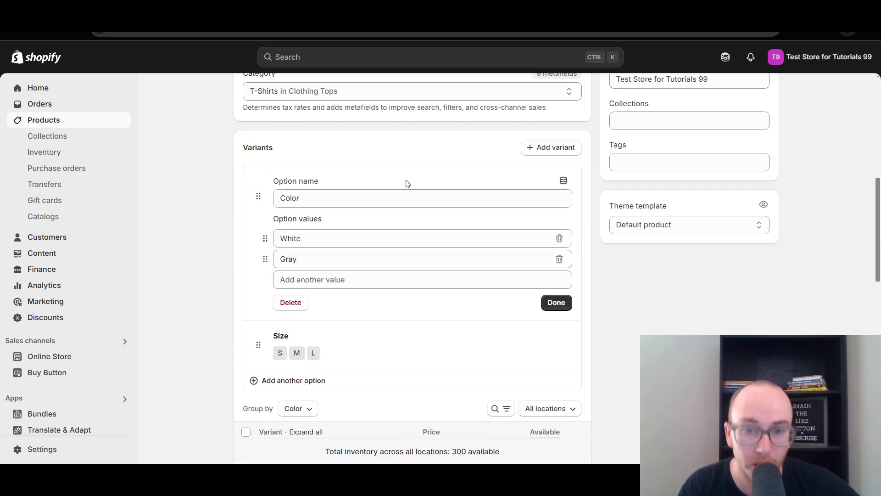
{"action": "left_click", "coordinate": [563, 182]}
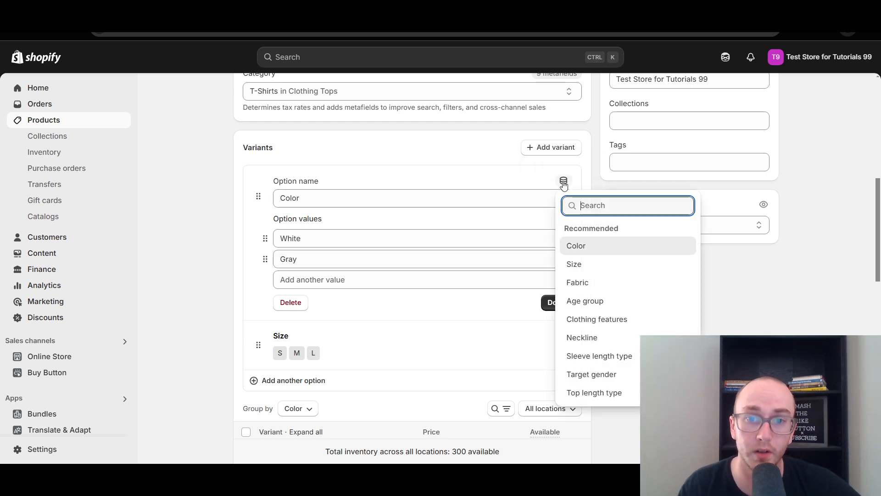
{"action": "left_click", "coordinate": [576, 248]}
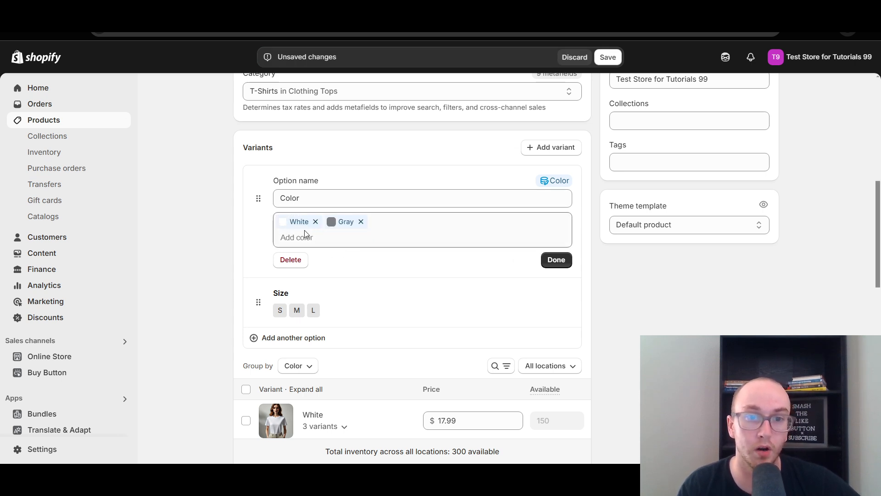
{"action": "scroll", "coordinate": [399, 335], "scroll_direction": "down", "scroll_amount": 3}
{"action": "scroll", "coordinate": [399, 338], "scroll_direction": "up", "scroll_amount": 3}
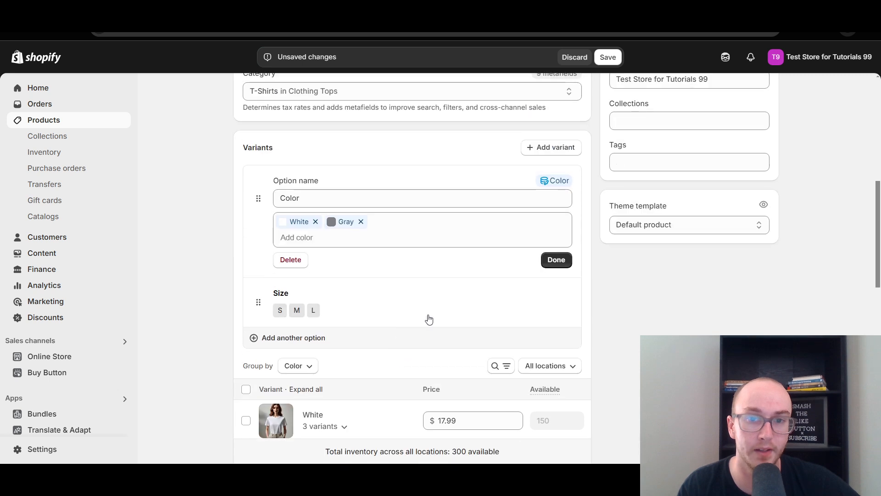
{"action": "left_click", "coordinate": [556, 260]}
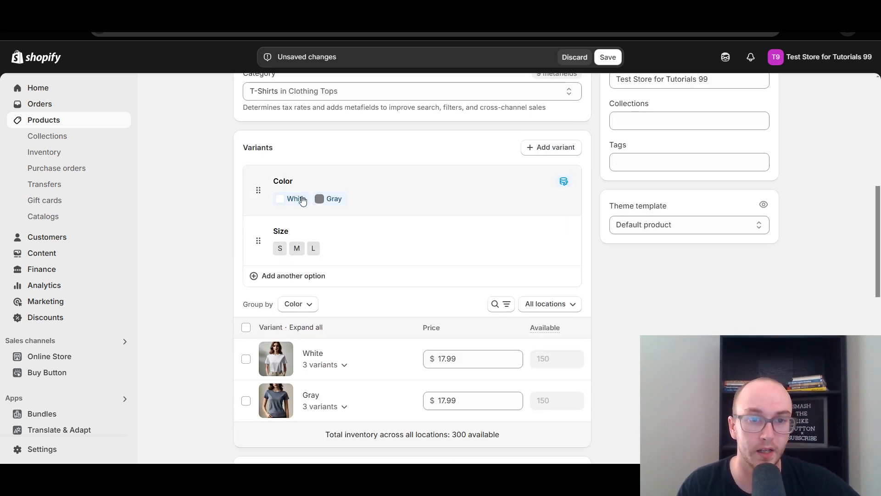
{"action": "left_click", "coordinate": [608, 57]}
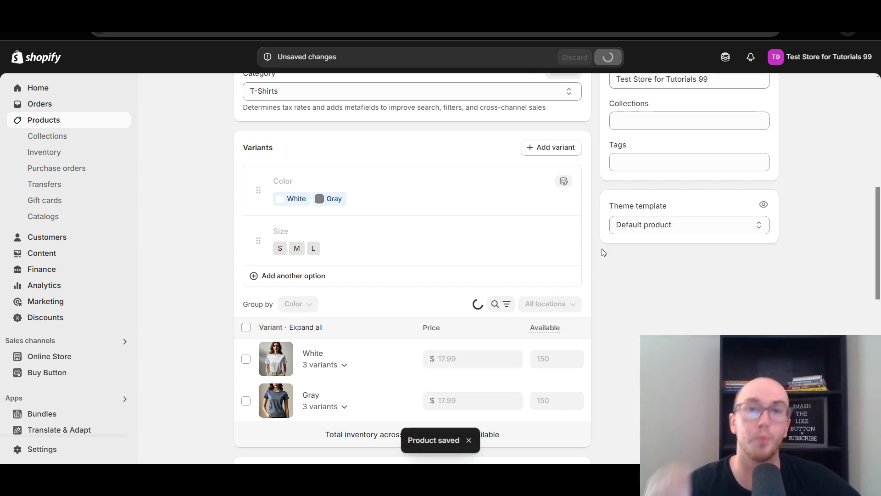
Review the product's Color variants and the linked Color entry under the category metafields
{"action": "scroll", "coordinate": [598, 248], "scroll_direction": "down", "scroll_amount": 1}
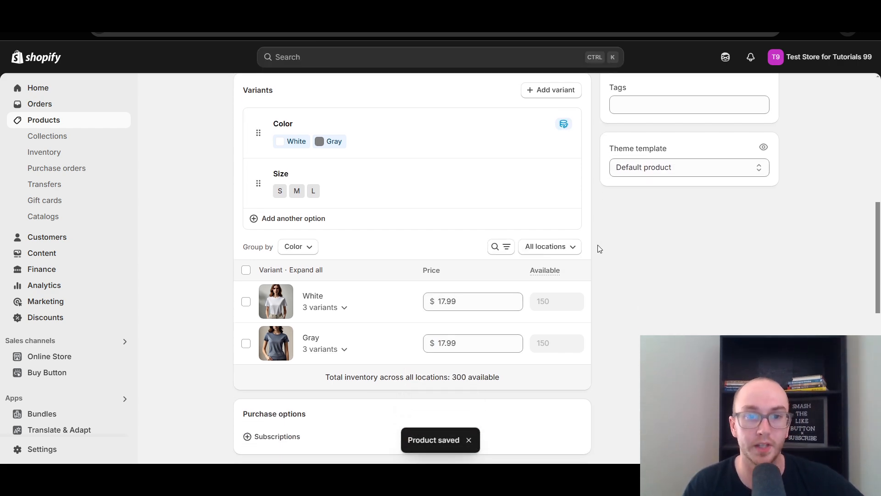
{"action": "scroll", "coordinate": [598, 248], "scroll_direction": "down", "scroll_amount": 6}
{"action": "scroll", "coordinate": [599, 249], "scroll_direction": "up", "scroll_amount": 3}
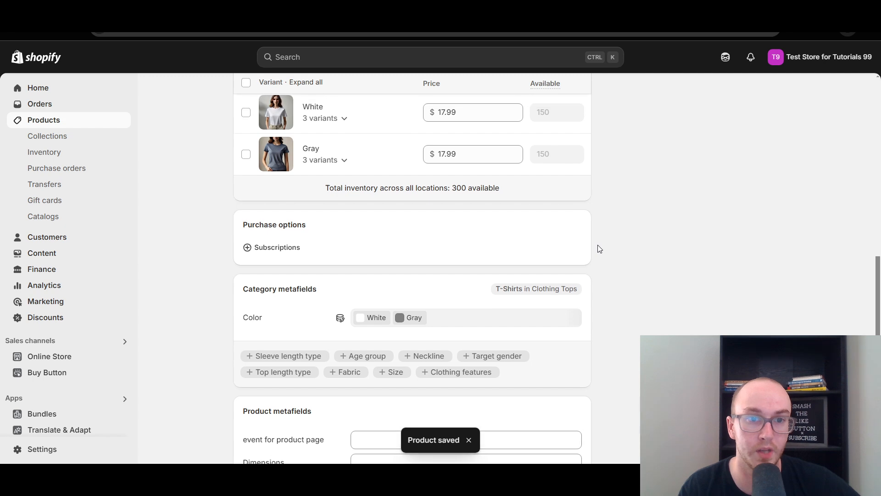
{"action": "scroll", "coordinate": [598, 249], "scroll_direction": "up", "scroll_amount": 2}
{"action": "scroll", "coordinate": [598, 248], "scroll_direction": "down", "scroll_amount": 4}
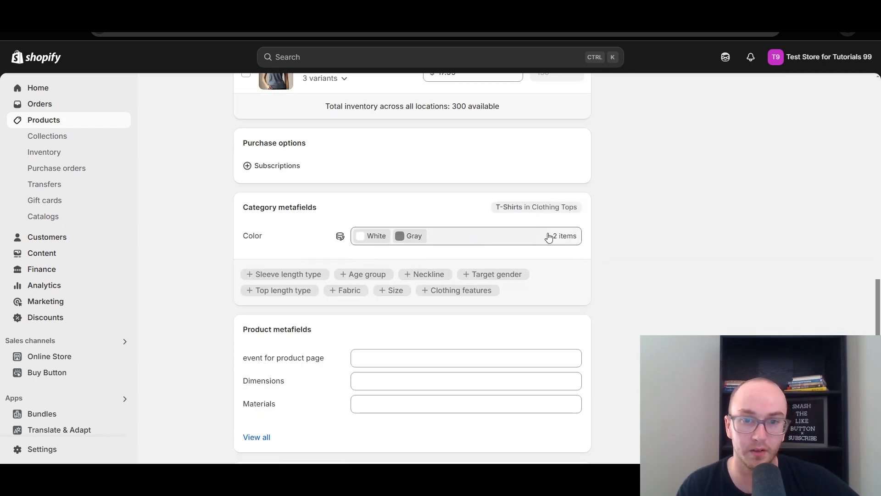
{"action": "scroll", "coordinate": [621, 250], "scroll_direction": "up", "scroll_amount": 4}
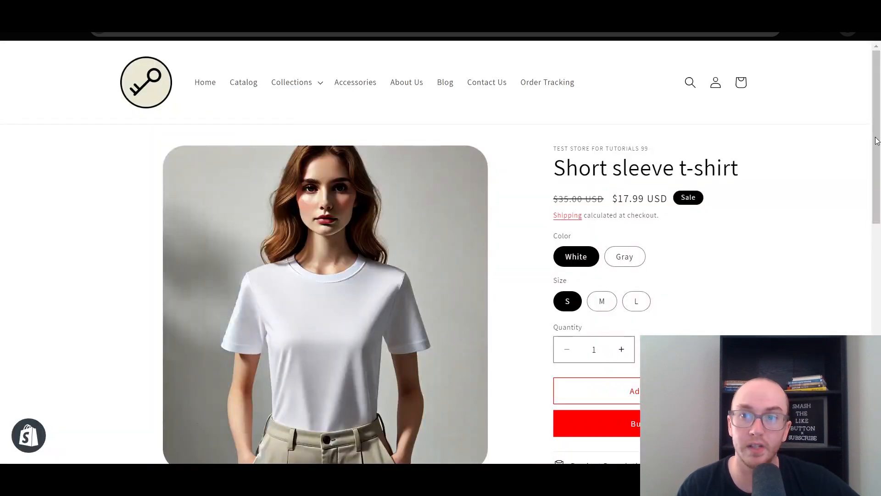
Check the color swatches on the Short sleeve t-shirt's storefront page by selecting Gray and returning to White
{"action": "mouse_move", "coordinate": [876, 140]}
{"action": "left_mouse_down"}
{"action": "mouse_move", "coordinate": [876, 159]}
{"action": "mouse_move", "coordinate": [876, 151]}
{"action": "left_mouse_up"}
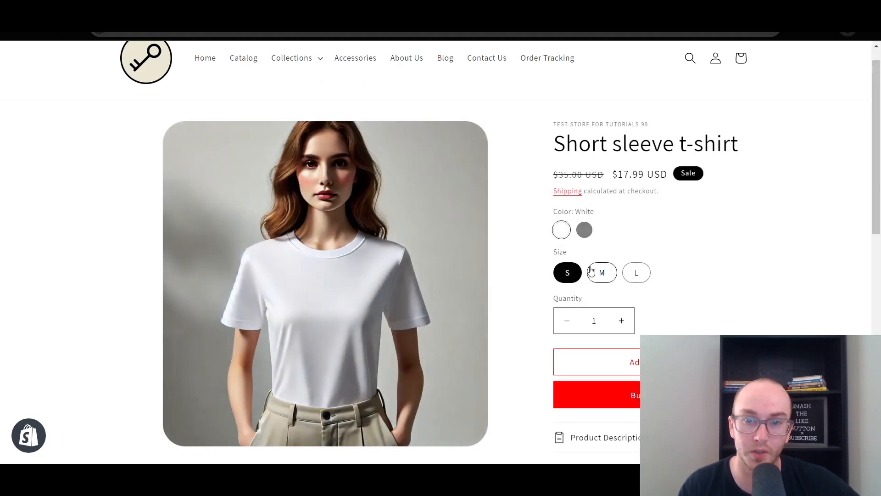
{"action": "scroll", "coordinate": [876, 170], "scroll_direction": "down", "scroll_amount": 1}
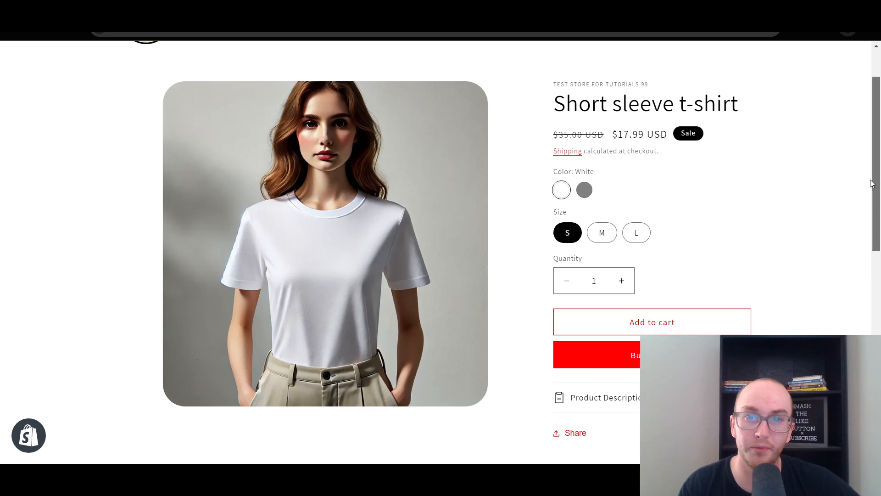
{"action": "scroll", "coordinate": [872, 172], "scroll_direction": "up", "scroll_amount": 1}
{"action": "scroll", "coordinate": [873, 166], "scroll_direction": "up", "scroll_amount": 1}
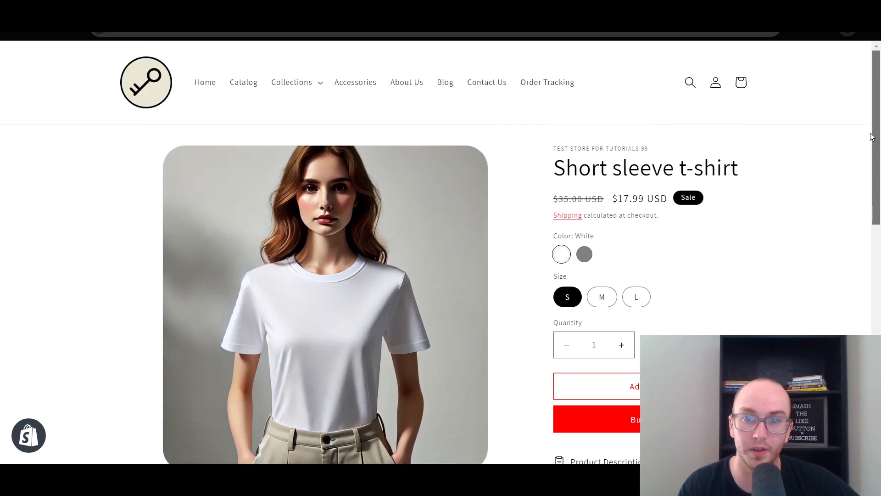
{"action": "triple_click", "coordinate": [837, 156]}
{"action": "scroll", "coordinate": [682, 250], "scroll_direction": "down", "scroll_amount": 1}
{"action": "left_click", "coordinate": [761, 218]}
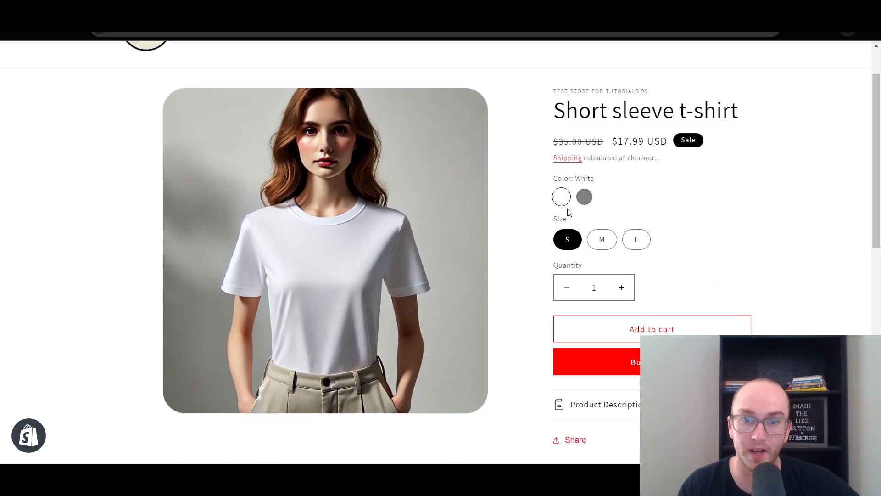
{"action": "left_click", "coordinate": [584, 197]}
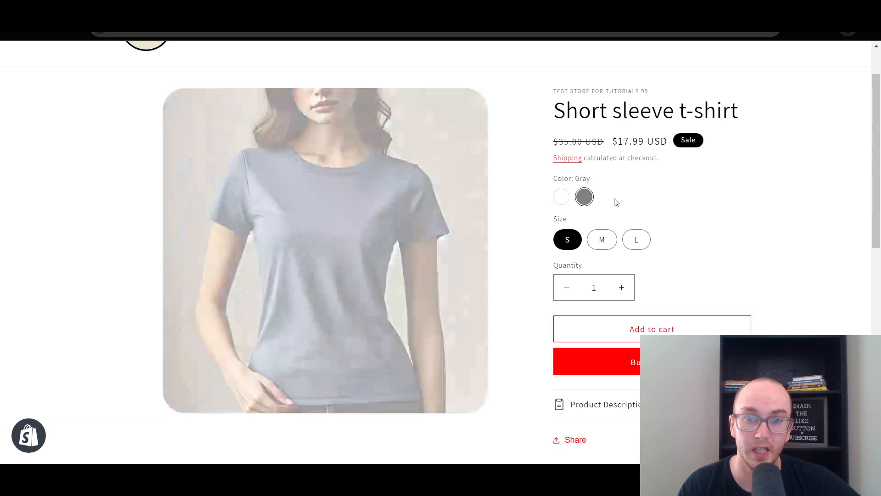
{"action": "left_click", "coordinate": [561, 197]}
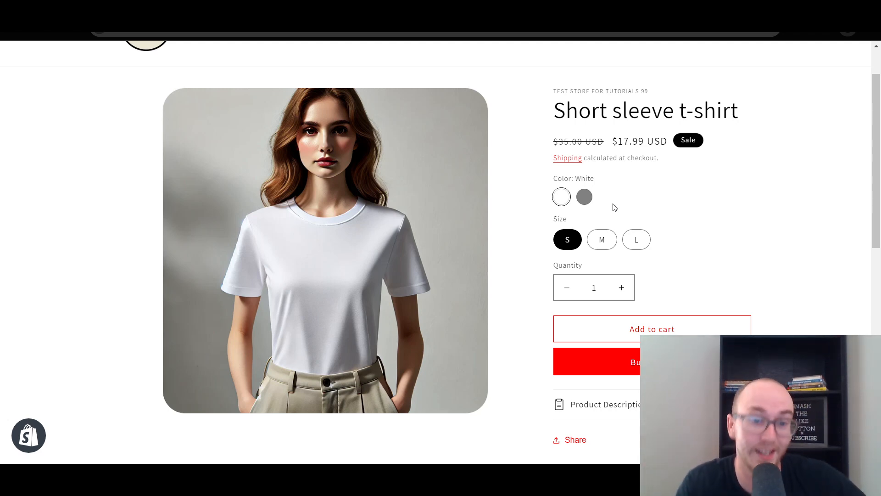
Alternate between the Gray and White swatches on the storefront page to compare their product images, ending on Gray
{"action": "left_click", "coordinate": [584, 199]}
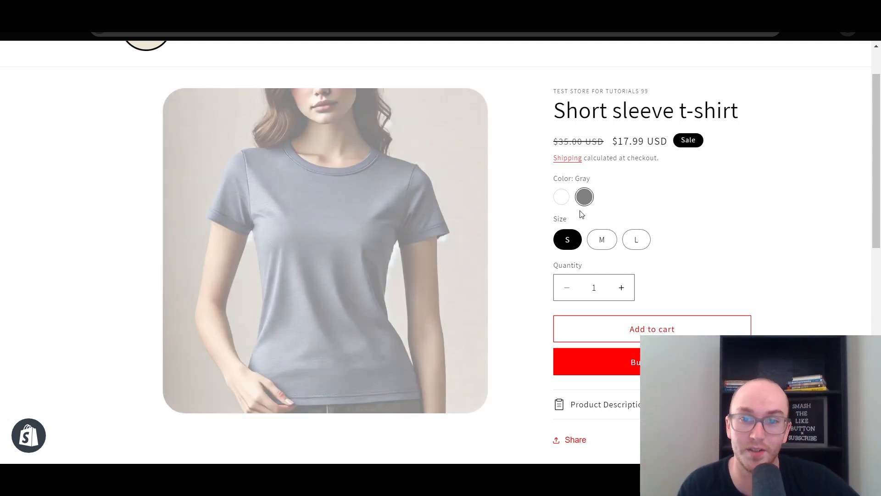
{"action": "left_click", "coordinate": [561, 199]}
{"action": "left_click", "coordinate": [588, 201]}
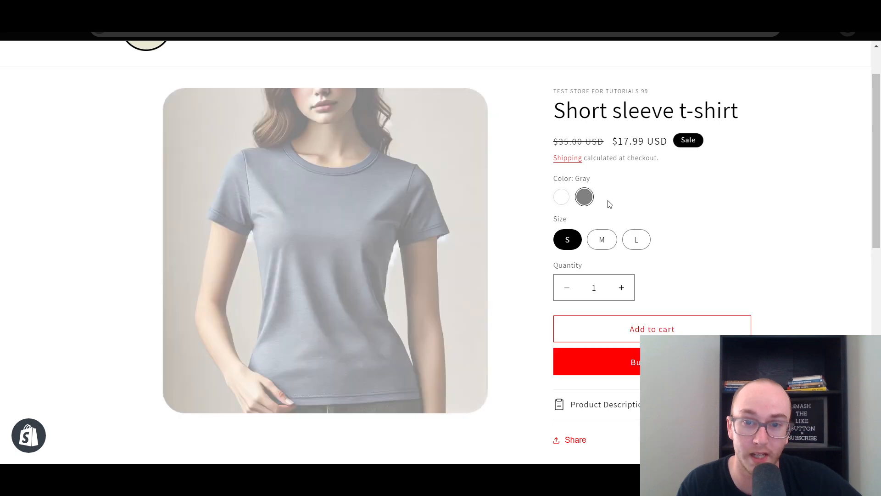
{"action": "left_click", "coordinate": [560, 197]}
{"action": "left_click", "coordinate": [588, 201]}
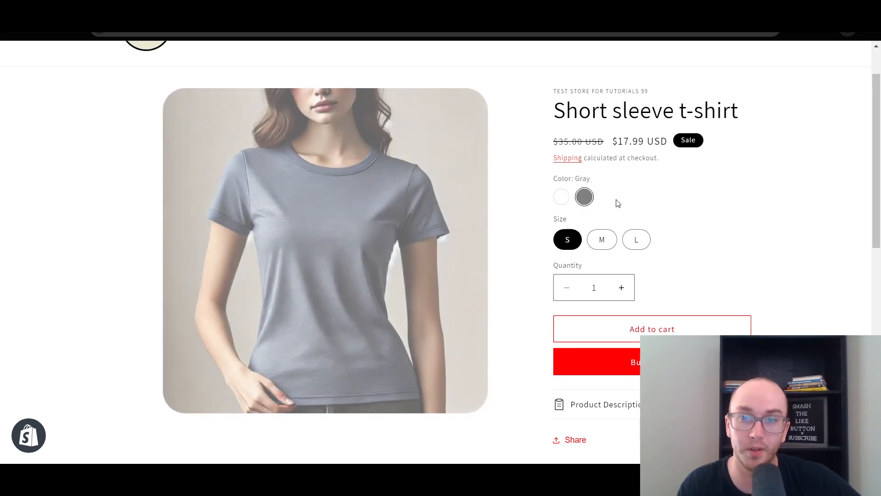
{"action": "scroll", "coordinate": [449, 246], "scroll_direction": "up", "scroll_amount": 1}
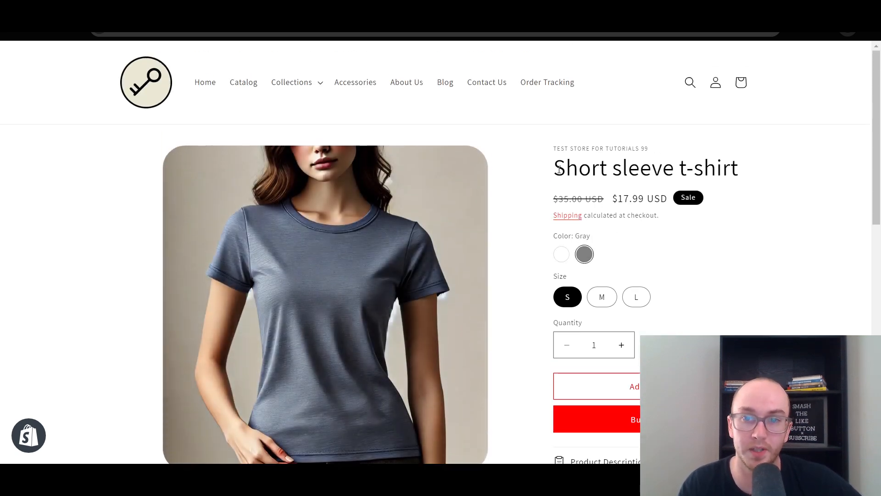
{"action": "left_click", "coordinate": [561, 255]}
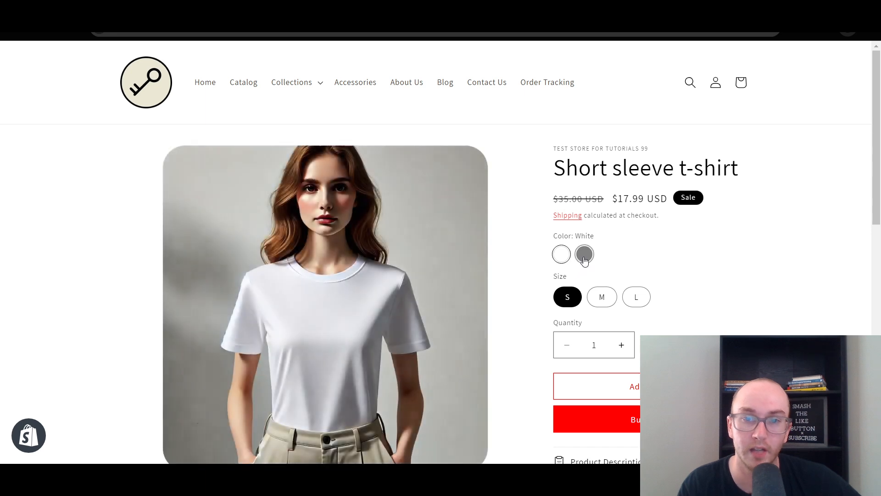
{"action": "left_click", "coordinate": [584, 255]}
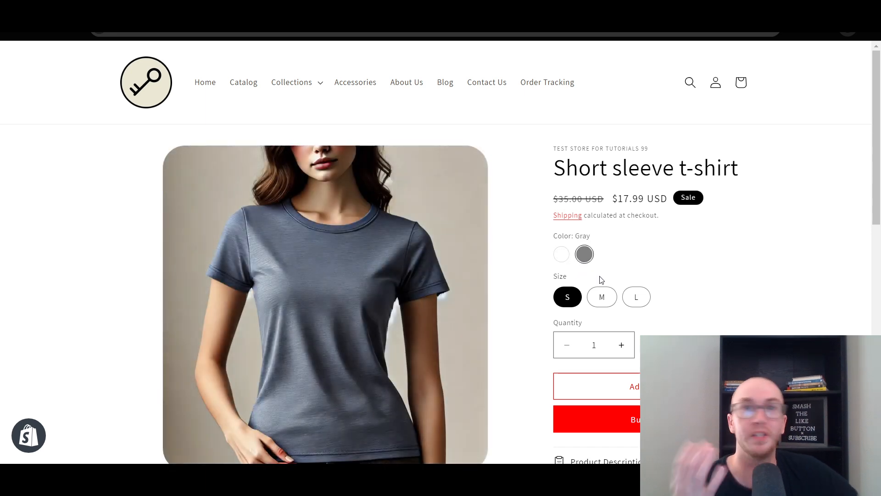
Try the M, L and S sizes on the storefront page, and recheck the White and Gray swatches, ending on White
{"action": "left_click", "coordinate": [603, 298]}
{"action": "left_click", "coordinate": [635, 298]}
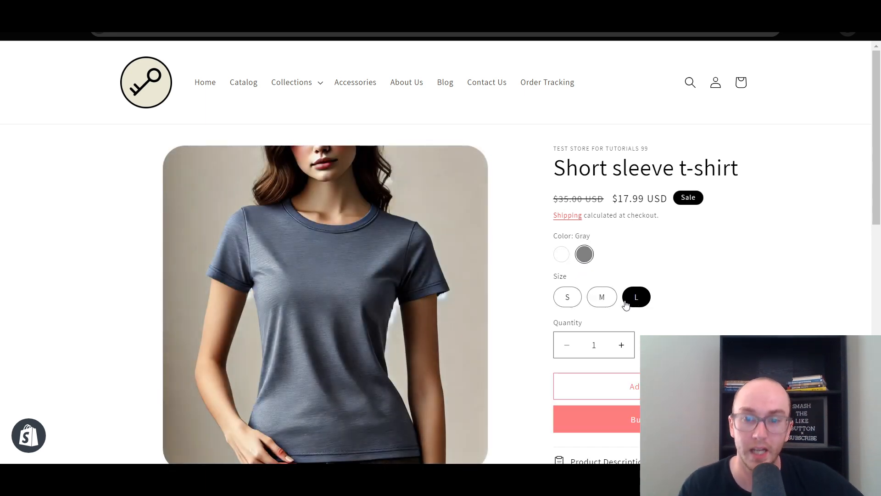
{"action": "left_click", "coordinate": [602, 297]}
{"action": "left_click", "coordinate": [569, 298]}
{"action": "left_click", "coordinate": [560, 254]}
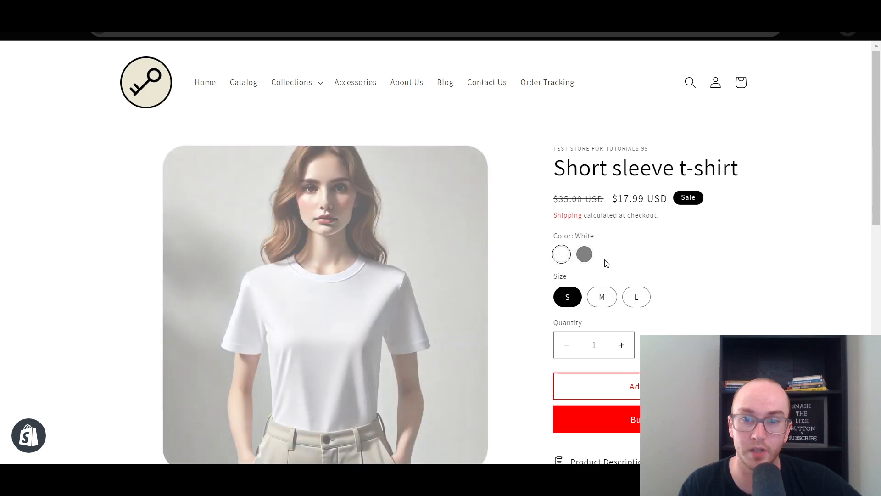
{"action": "left_click", "coordinate": [588, 258]}
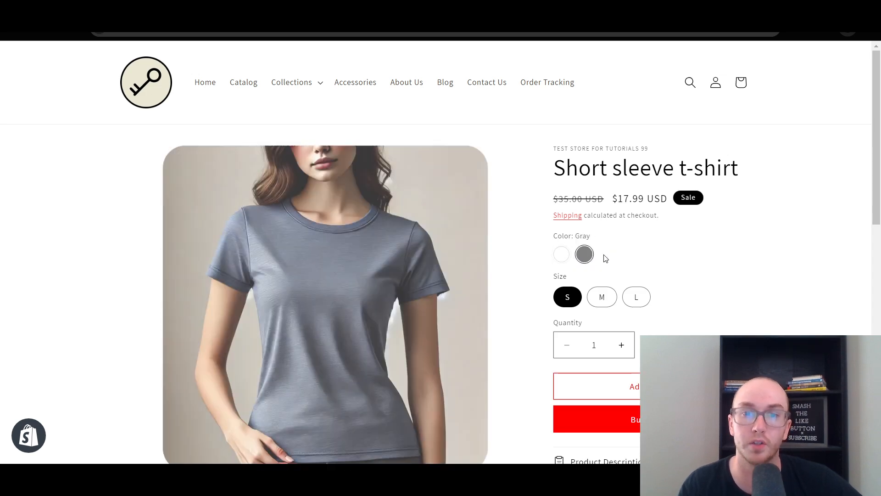
{"action": "left_click", "coordinate": [561, 253]}
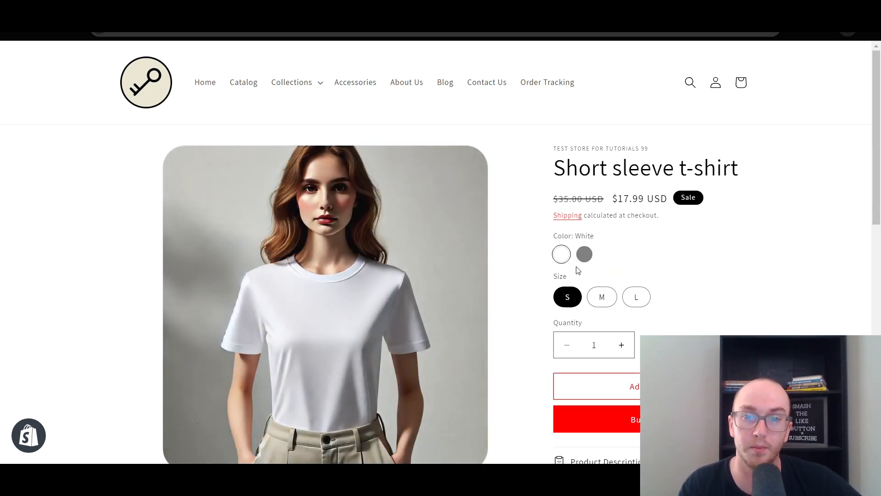
{"action": "scroll", "coordinate": [596, 259], "scroll_direction": "down", "scroll_amount": 2}
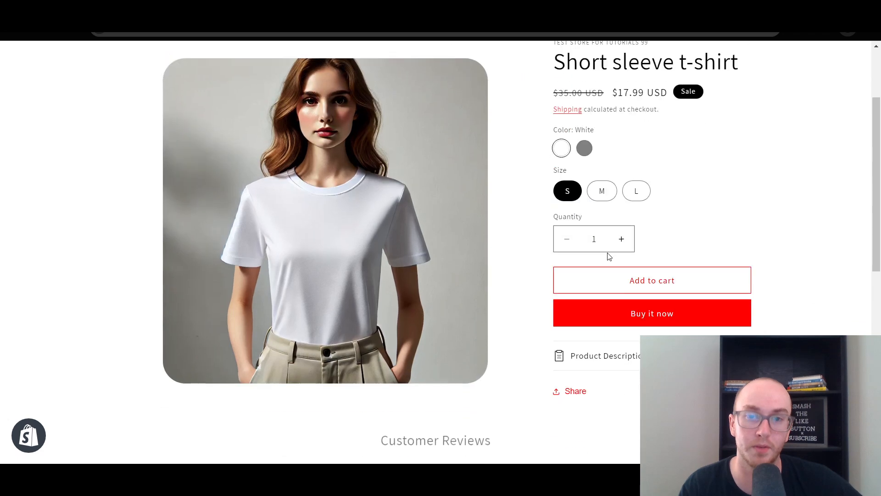
{"action": "scroll", "coordinate": [610, 253], "scroll_direction": "up", "scroll_amount": 2}
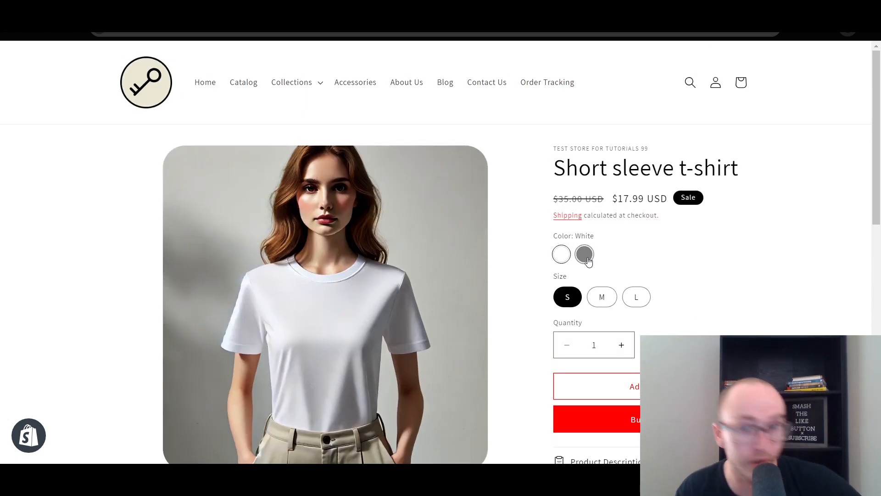
Return to the Shopify admin and open the current Dawn theme of the online store for customization
{"action": "key", "text": "ctrl+shift+Tab"}
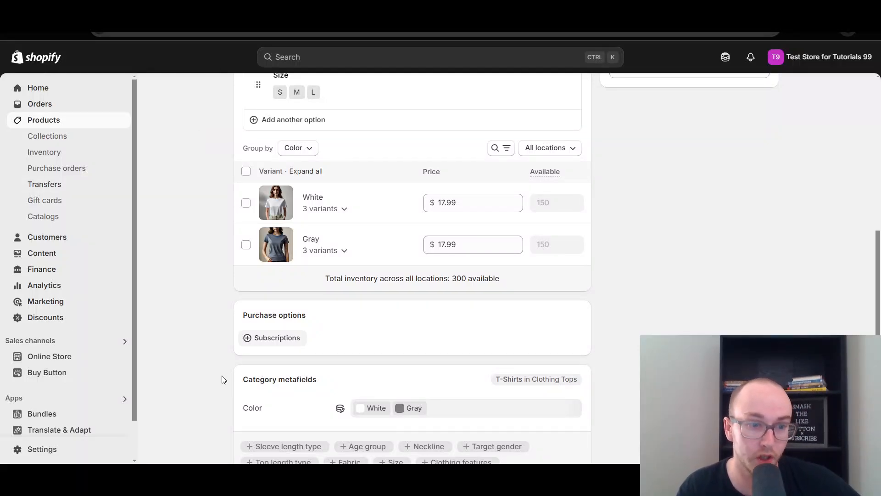
{"action": "scroll", "coordinate": [224, 379], "scroll_direction": "up", "scroll_amount": 15}
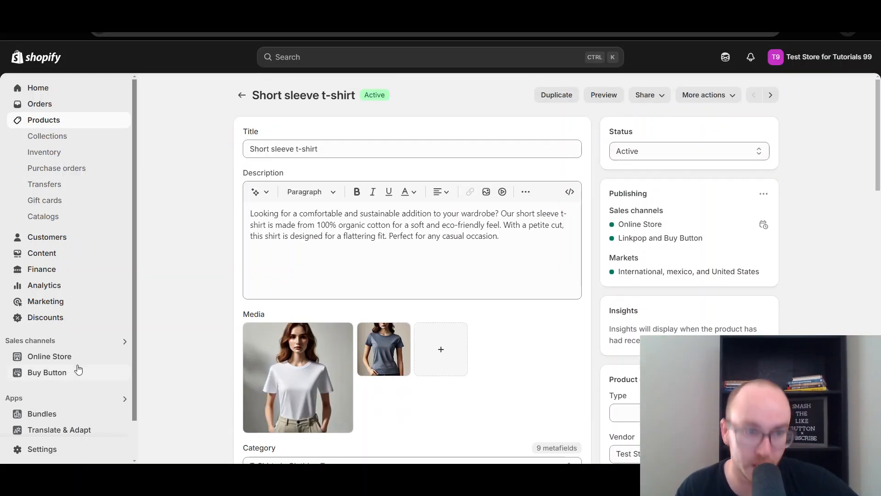
{"action": "left_click", "coordinate": [80, 360]}
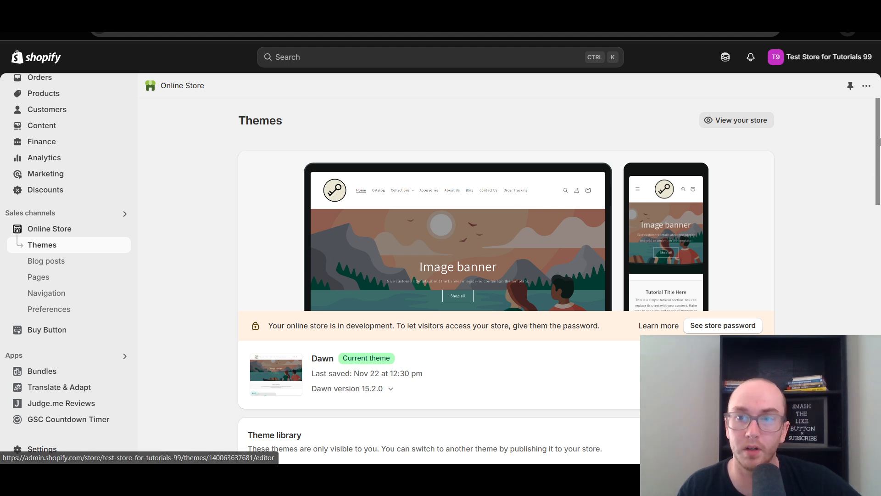
{"action": "scroll", "coordinate": [872, 189], "scroll_direction": "down", "scroll_amount": 3}
{"action": "scroll", "coordinate": [872, 189], "scroll_direction": "down", "scroll_amount": 1}
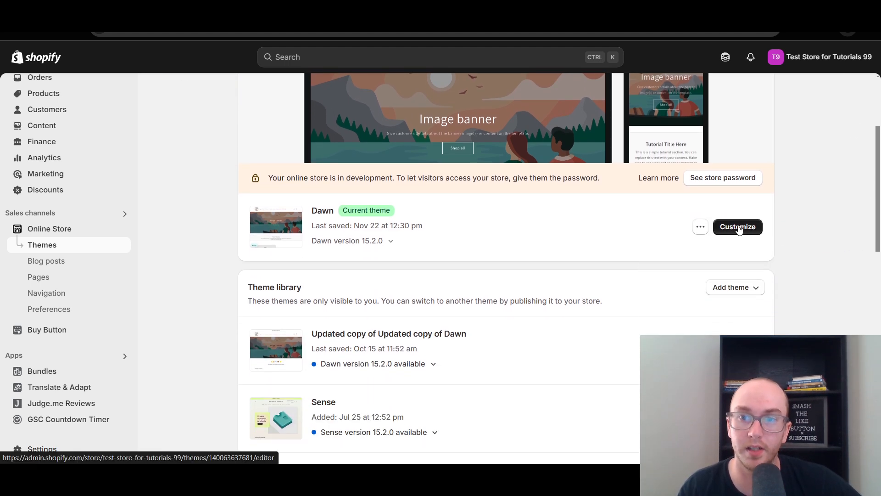
{"action": "left_click", "coordinate": [782, 212]}
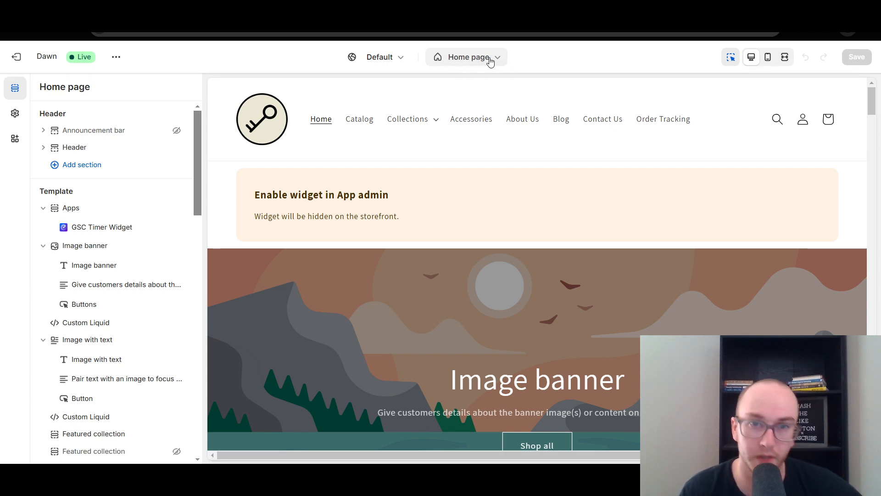
Switch the theme editor from the home page to the Default product template
{"action": "left_click", "coordinate": [490, 61]}
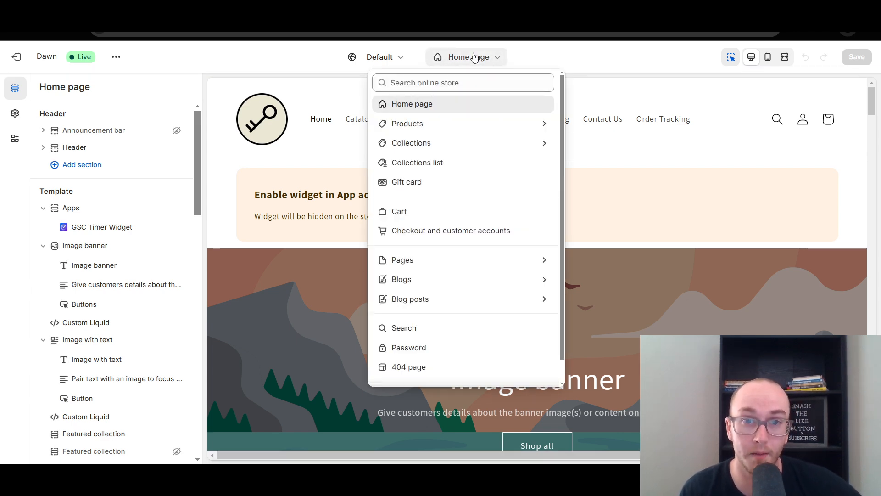
{"action": "left_click", "coordinate": [427, 125]}
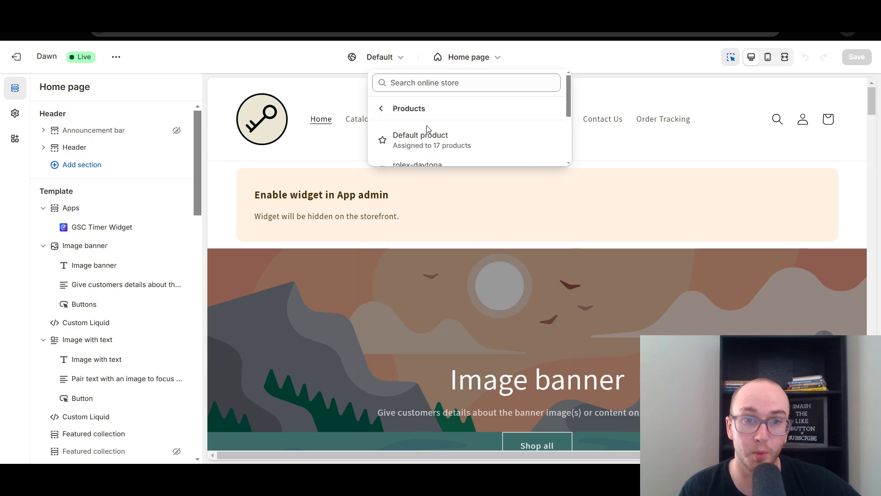
{"action": "left_click", "coordinate": [427, 136]}
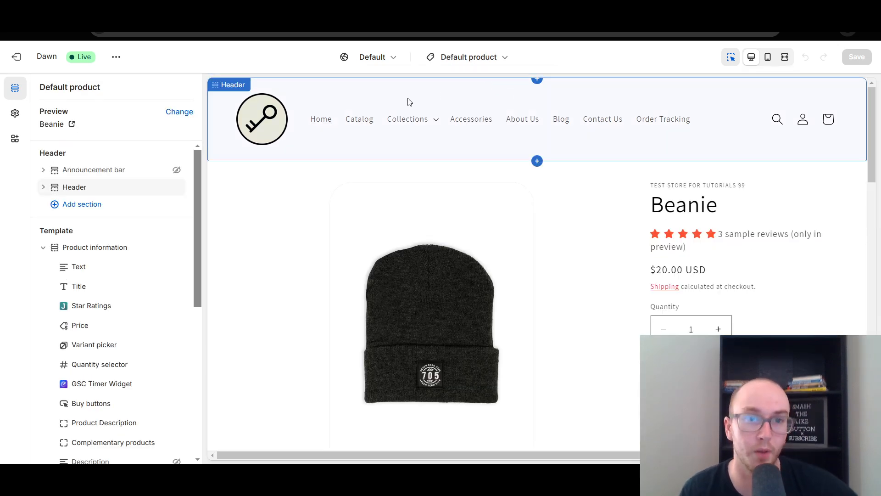
Change the template's preview product to Short sleeve t-shirt, loading more products to find it
{"action": "left_click", "coordinate": [178, 114]}
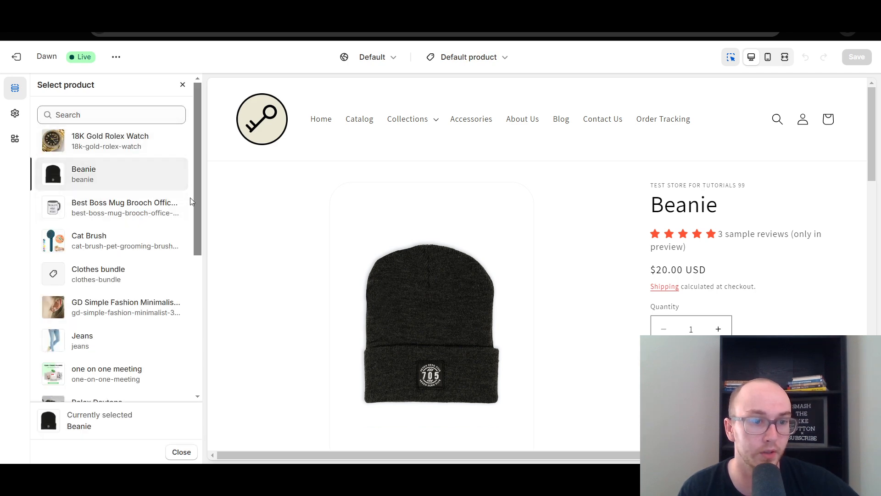
{"action": "left_click_drag", "start_coordinate": [197, 191], "coordinate": [183, 350]}
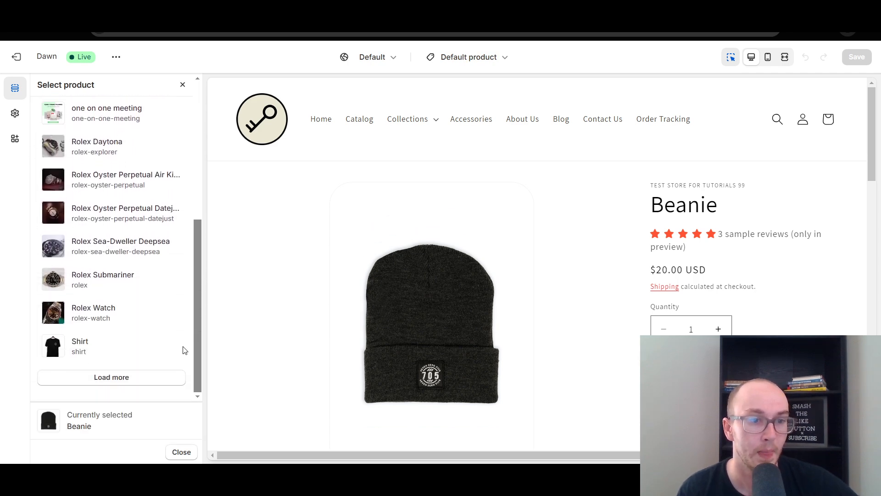
{"action": "left_click", "coordinate": [119, 378]}
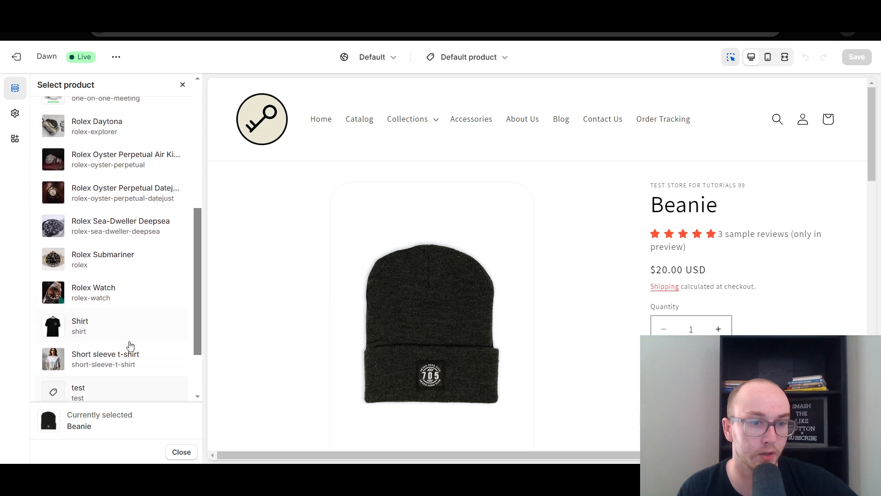
{"action": "left_click", "coordinate": [124, 374]}
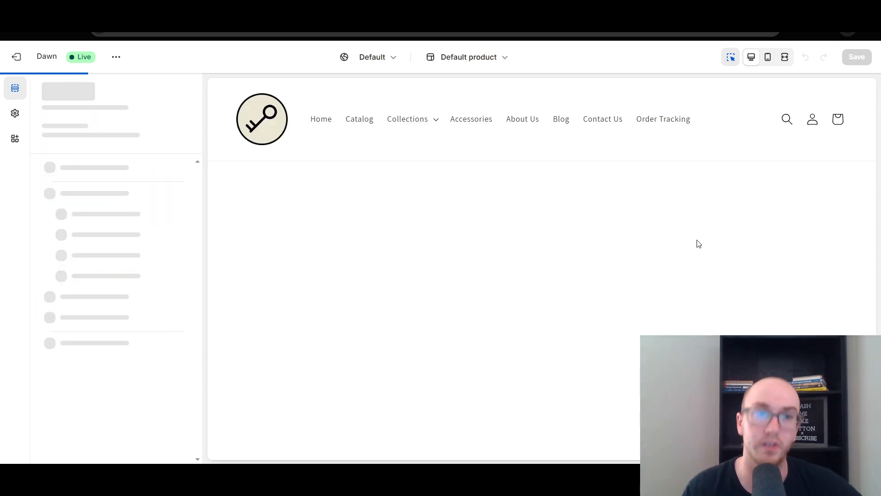
Set the Variant picker block's swatch shape to Square under Product information and save the theme
{"action": "scroll", "coordinate": [746, 233], "scroll_direction": "down", "scroll_amount": 3}
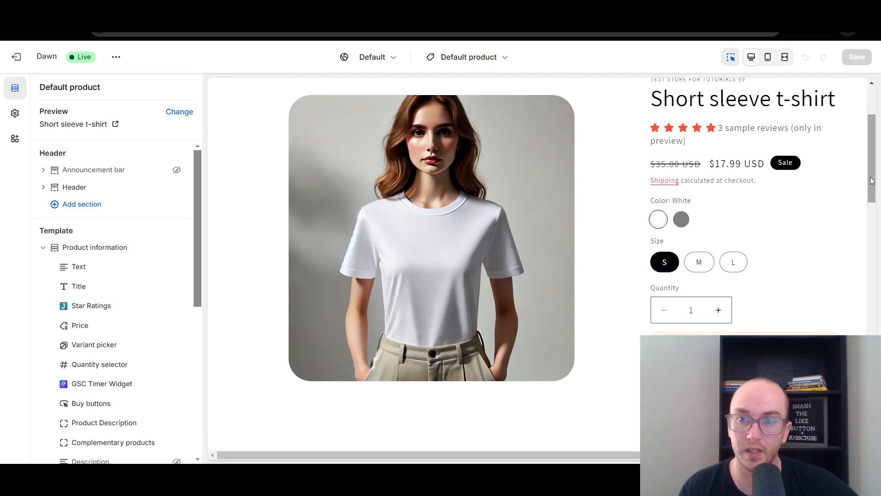
{"action": "scroll", "coordinate": [869, 154], "scroll_direction": "up", "scroll_amount": 3}
{"action": "scroll", "coordinate": [868, 156], "scroll_direction": "down", "scroll_amount": 3}
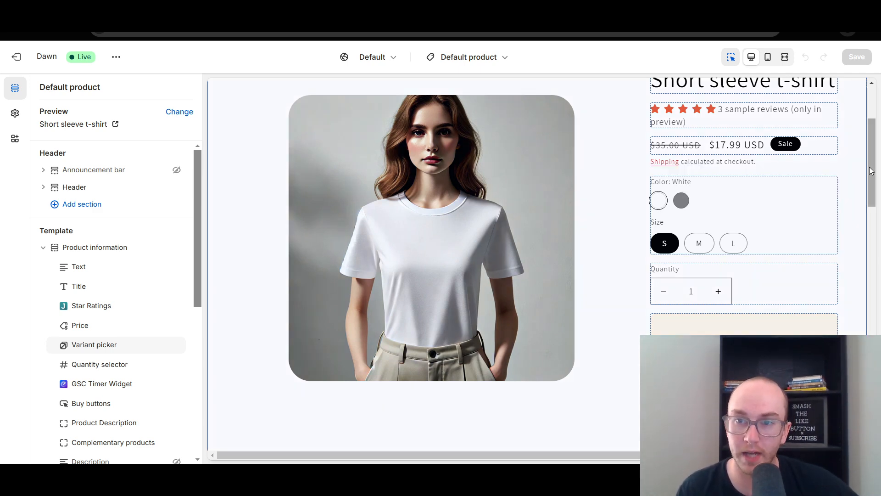
{"action": "scroll", "coordinate": [871, 149], "scroll_direction": "up", "scroll_amount": 2}
{"action": "scroll", "coordinate": [871, 149], "scroll_direction": "down", "scroll_amount": 3}
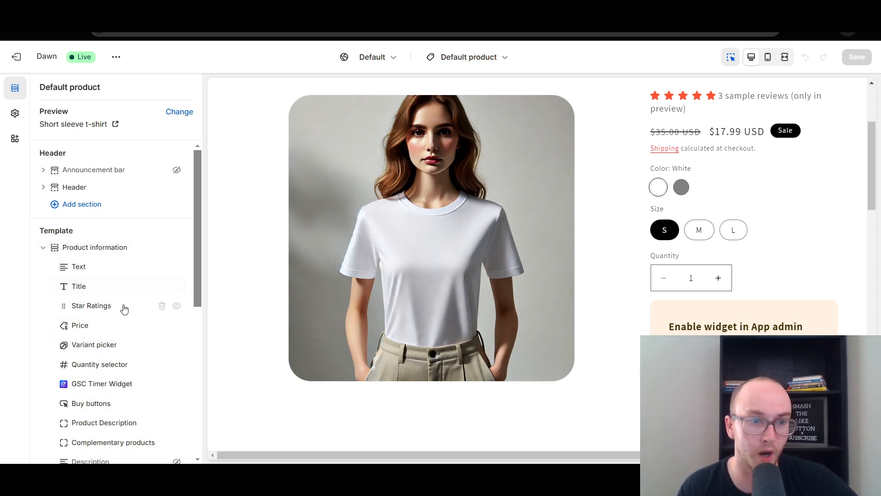
{"action": "left_click", "coordinate": [108, 345]}
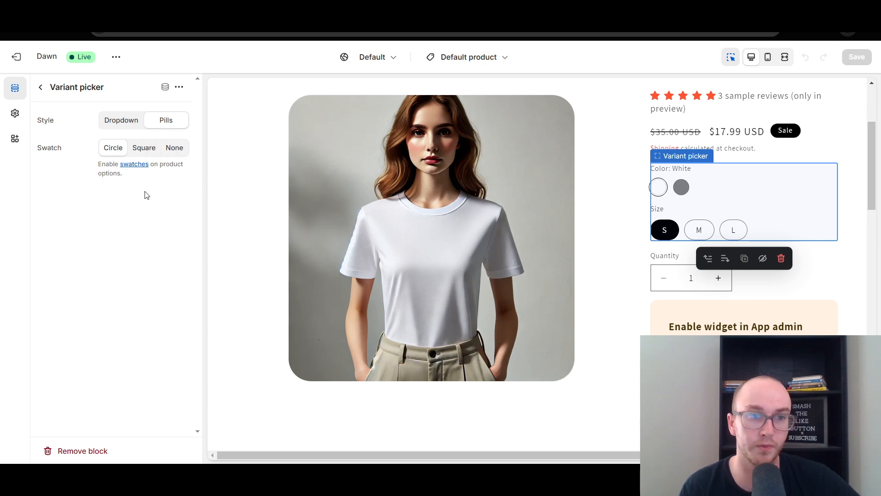
{"action": "left_click", "coordinate": [142, 149]}
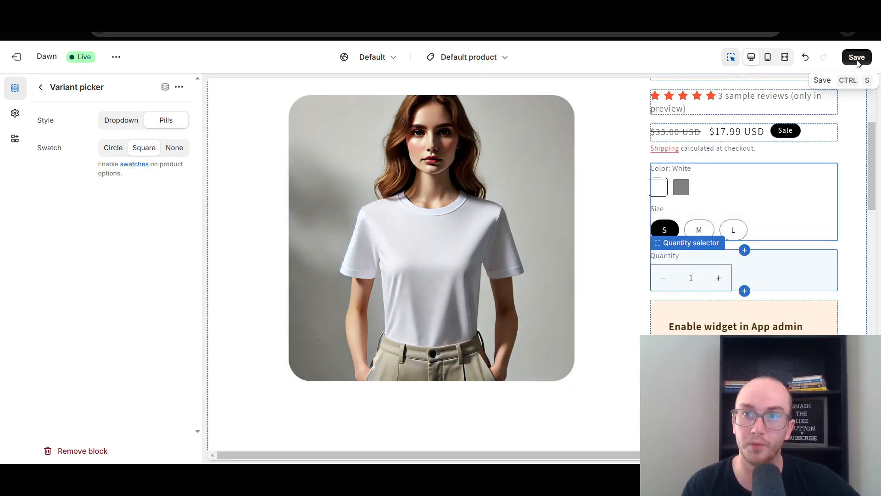
{"action": "left_click", "coordinate": [856, 57]}
Reload the t-shirt's storefront page and check the square swatches by selecting Gray and White
{"action": "left_click", "coordinate": [338, 10]}
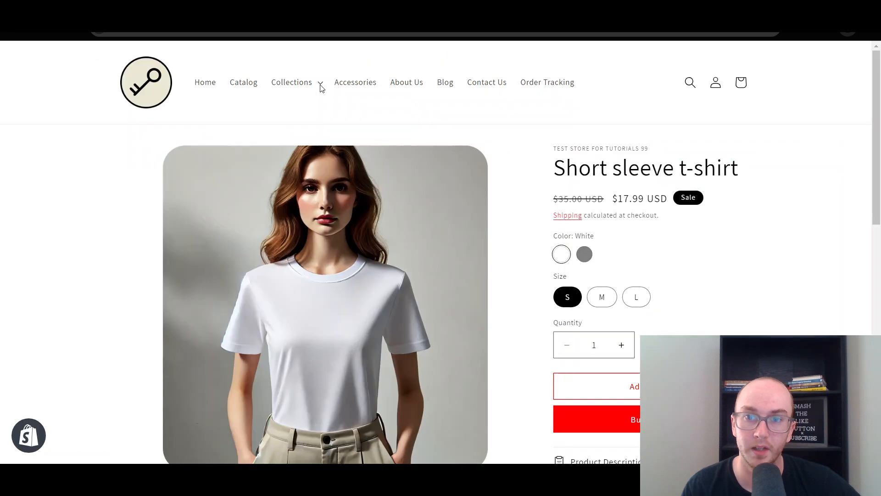
{"action": "key", "text": "F5"}
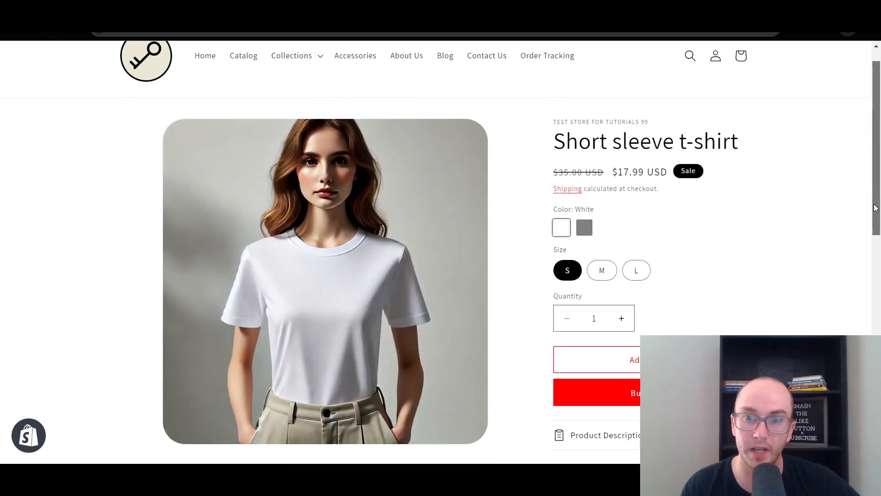
{"action": "left_click", "coordinate": [584, 253]}
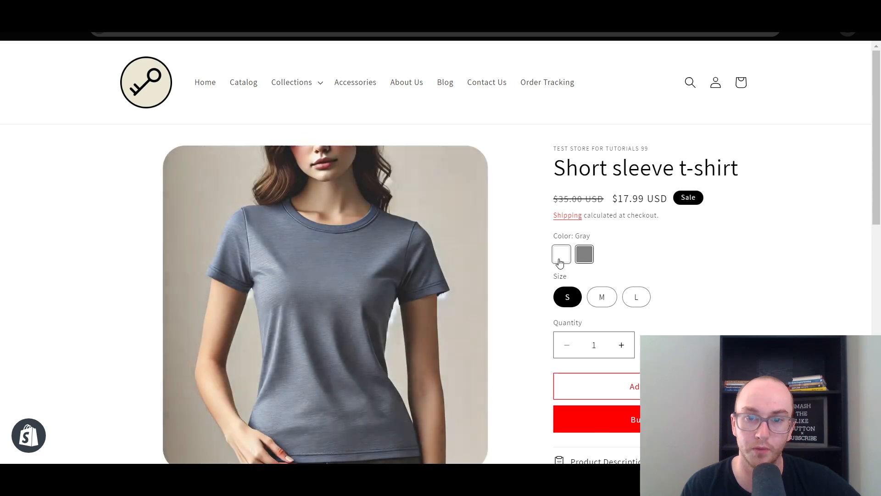
{"action": "left_click", "coordinate": [560, 255]}
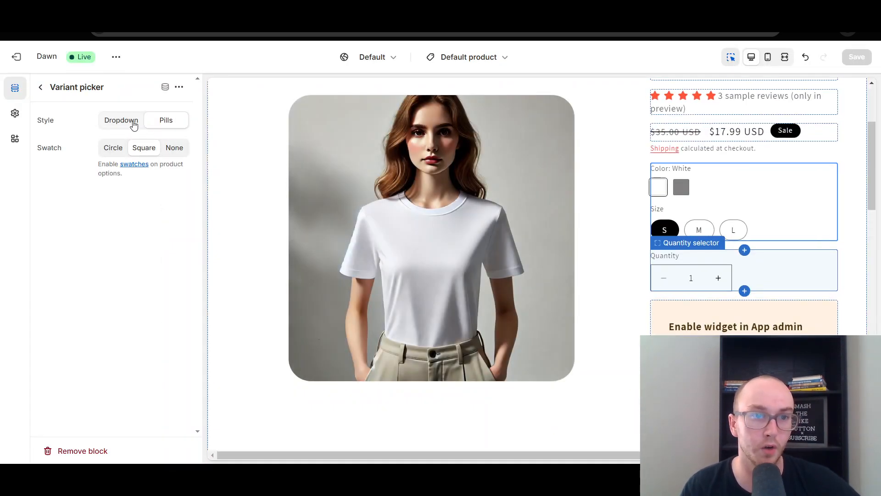
Set the Variant picker's style to Dropdown and its swatch shape to Circle in the theme editor
{"action": "left_click", "coordinate": [129, 128]}
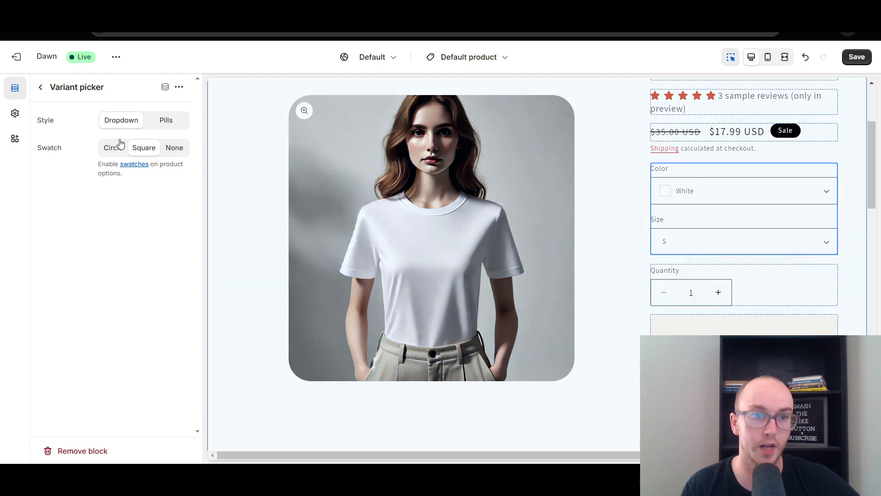
{"action": "left_click", "coordinate": [117, 154]}
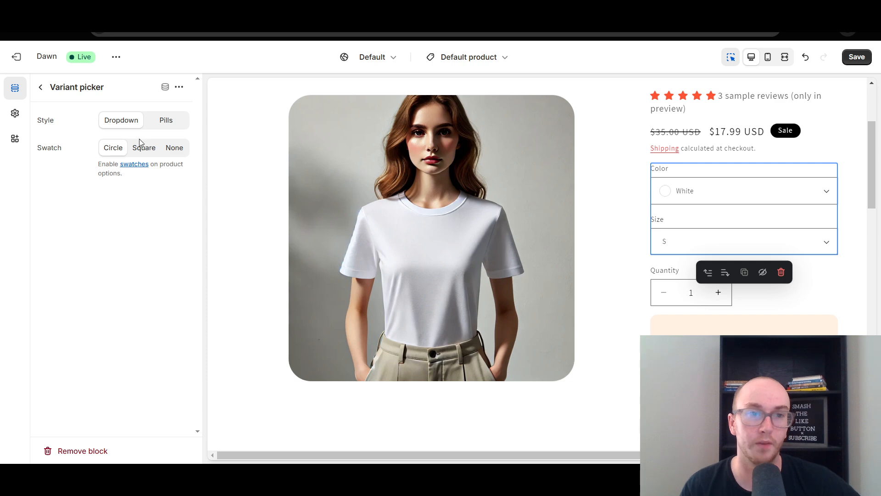
Set the Variant picker's swatch shape to Square for the Dropdown style and save the theme
{"action": "left_click", "coordinate": [143, 153]}
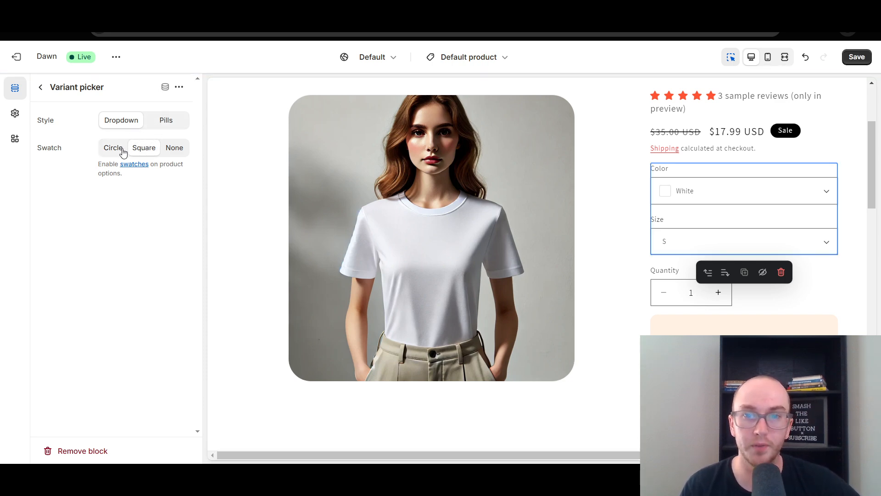
{"action": "left_click", "coordinate": [857, 57]}
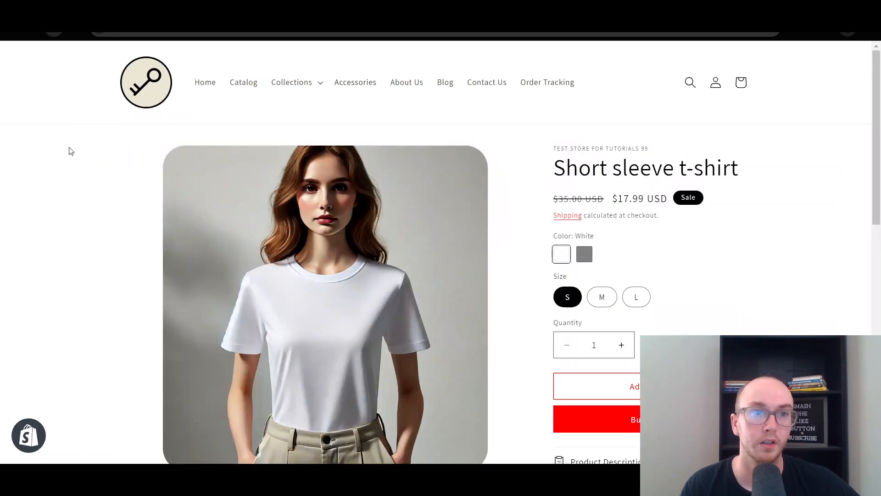
Check the square swatches in the Color dropdown on the t-shirt's storefront page by selecting Gray and White
{"action": "left_click", "coordinate": [620, 258]}
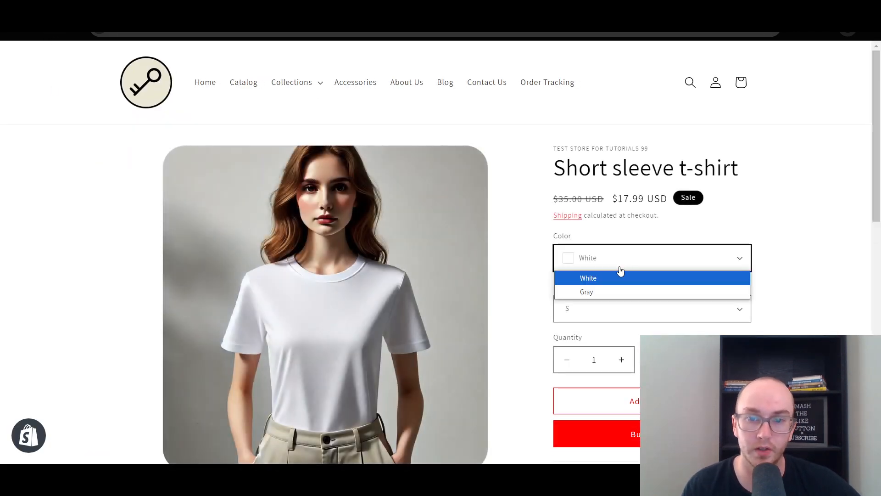
{"action": "left_click", "coordinate": [609, 292]}
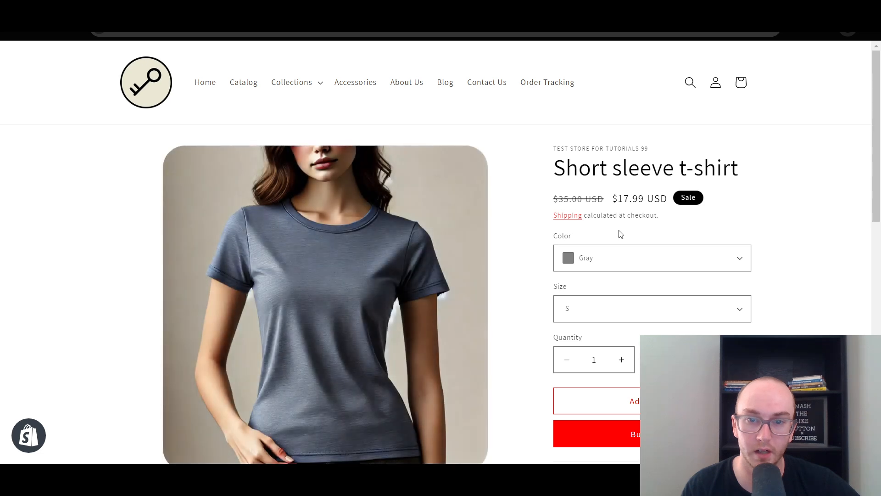
{"action": "left_click", "coordinate": [592, 263]}
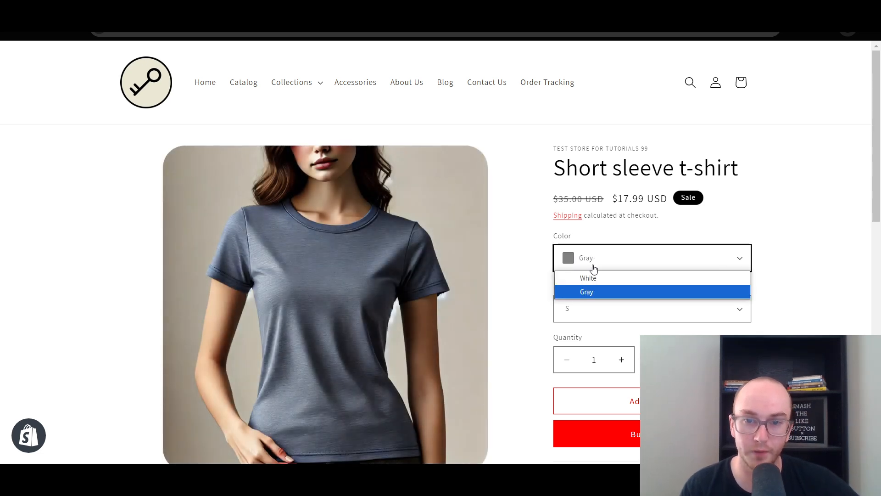
{"action": "left_click", "coordinate": [596, 278]}
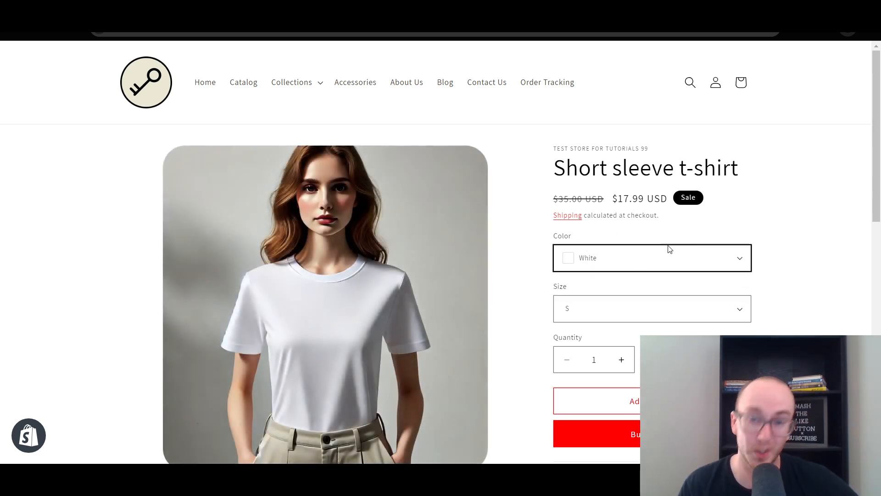
Examine the storefront's Color dropdown list more closely, switching the t-shirt once more to Gray and back to White
{"action": "scroll", "coordinate": [780, 250], "scroll_direction": "down", "scroll_amount": 1}
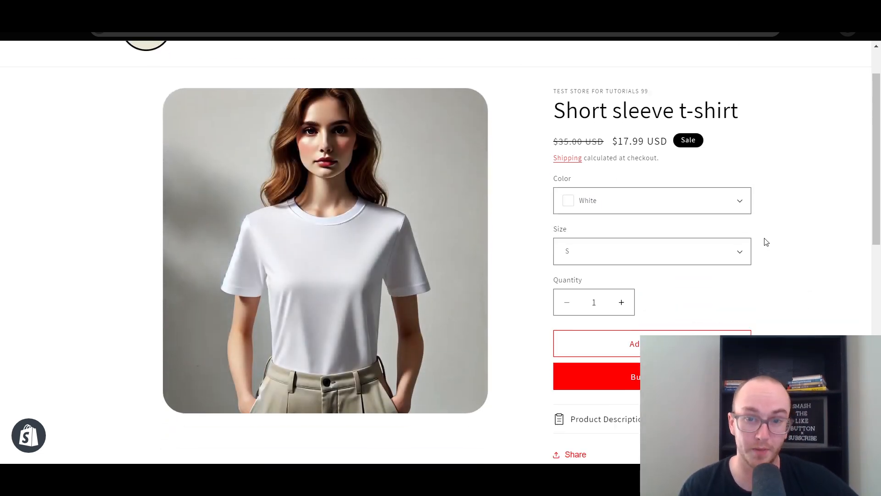
{"action": "left_click", "coordinate": [597, 205]}
{"action": "left_click", "coordinate": [809, 182]}
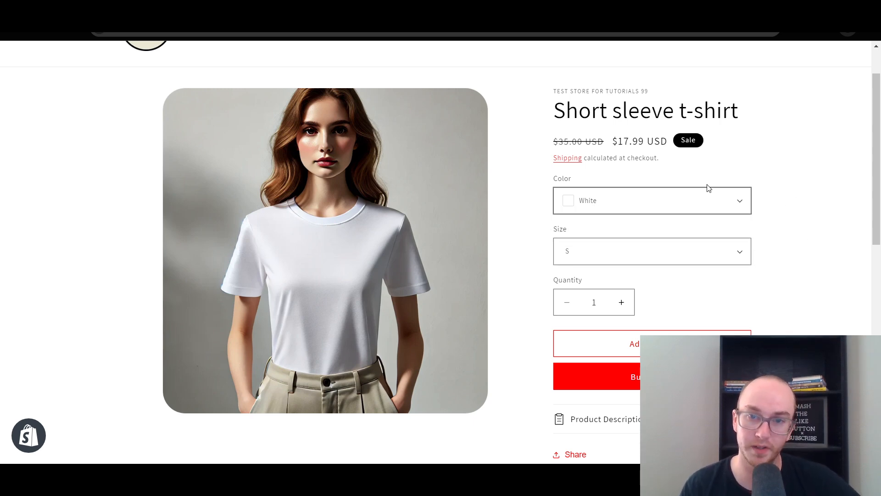
{"action": "left_click", "coordinate": [668, 203]}
{"action": "left_click", "coordinate": [762, 180]}
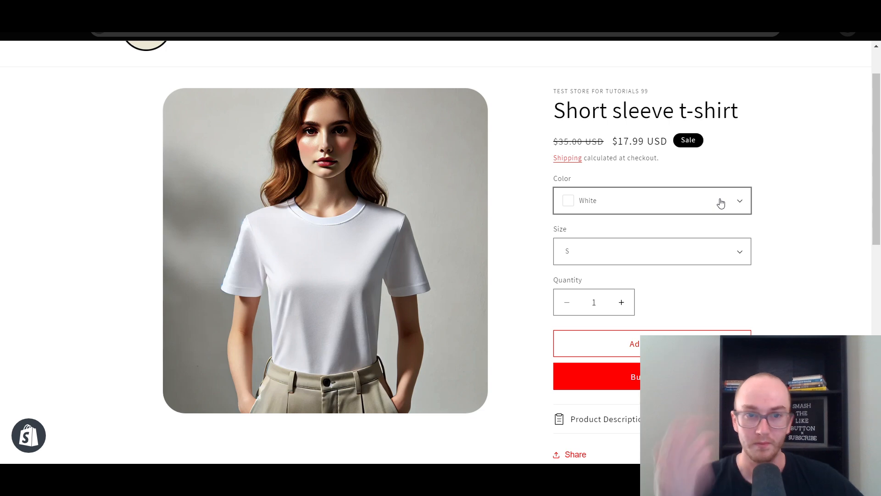
{"action": "left_click", "coordinate": [720, 203]}
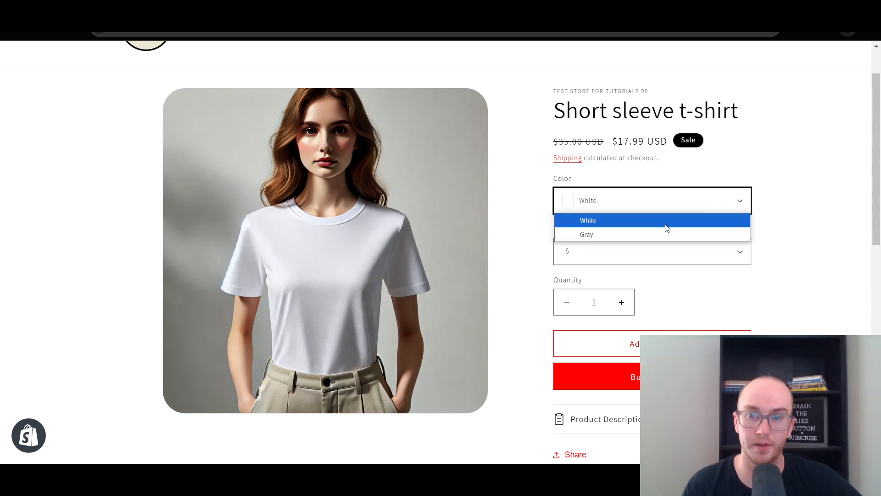
{"action": "left_click", "coordinate": [662, 206]}
{"action": "left_click", "coordinate": [660, 208]}
{"action": "left_click", "coordinate": [650, 235]}
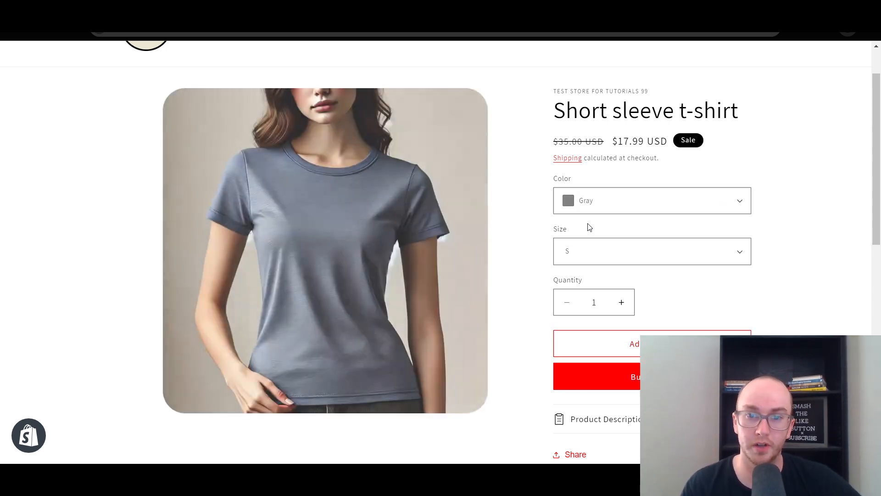
{"action": "left_click", "coordinate": [599, 204]}
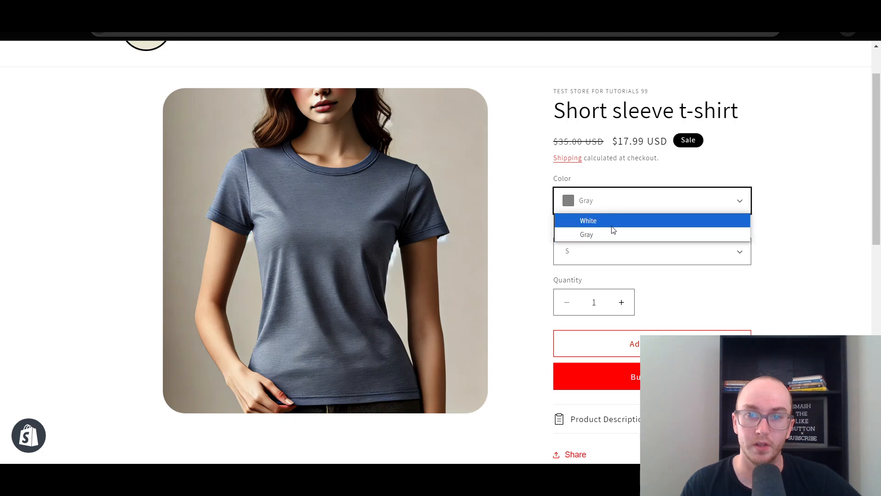
{"action": "left_click", "coordinate": [610, 220]}
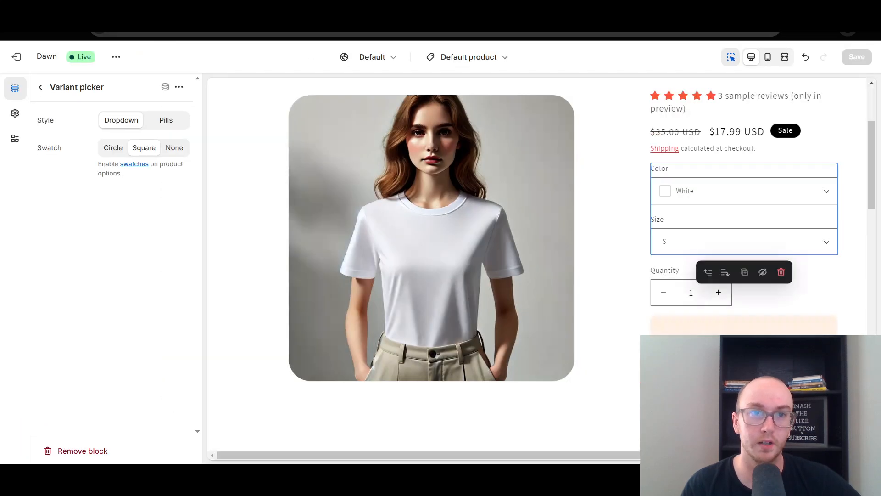
Try the None and Square swatches in the theme editor, set the Variant picker to Pills with Circle swatches, and save the theme
{"action": "left_click", "coordinate": [173, 147]}
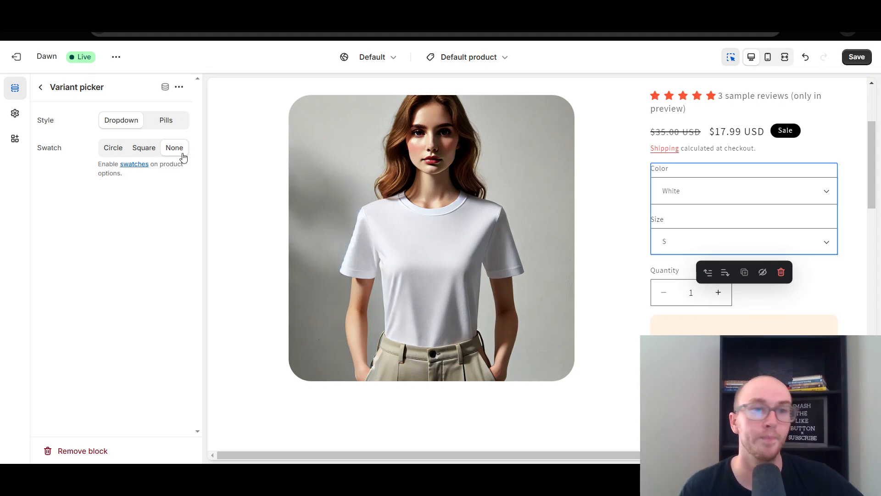
{"action": "left_click", "coordinate": [168, 119]}
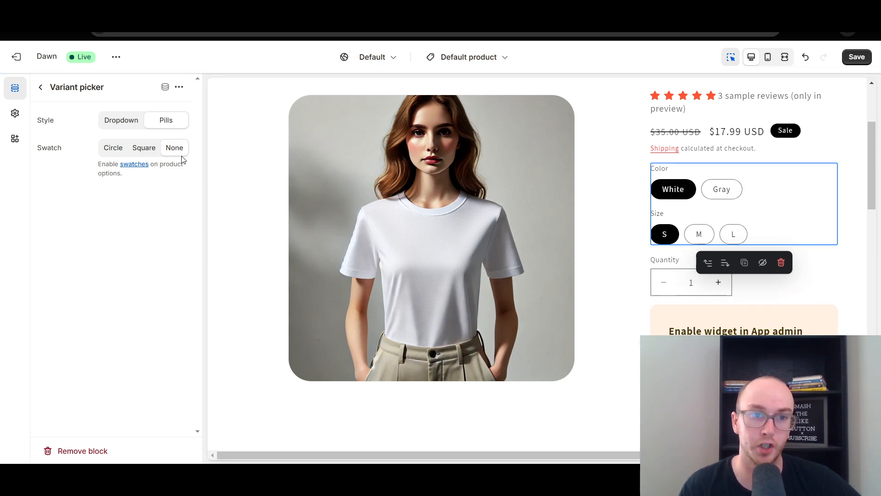
{"action": "left_click", "coordinate": [146, 151]}
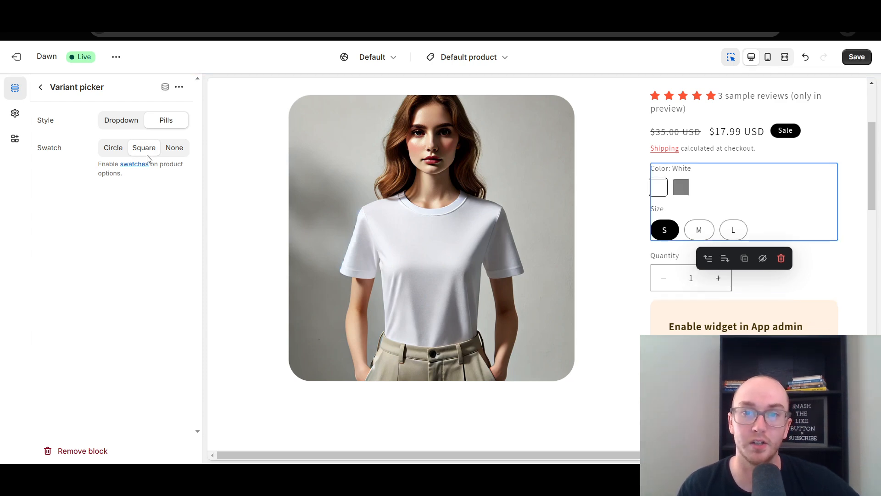
{"action": "left_click", "coordinate": [116, 155]}
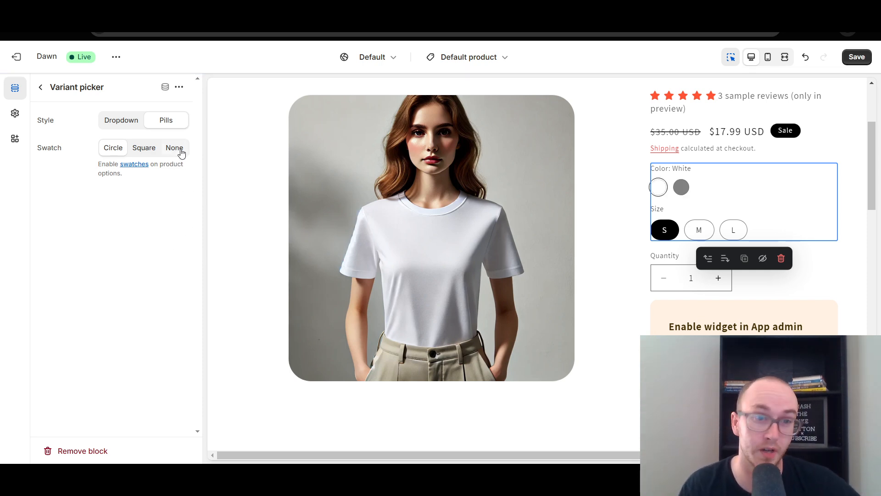
{"action": "left_click", "coordinate": [856, 57]}
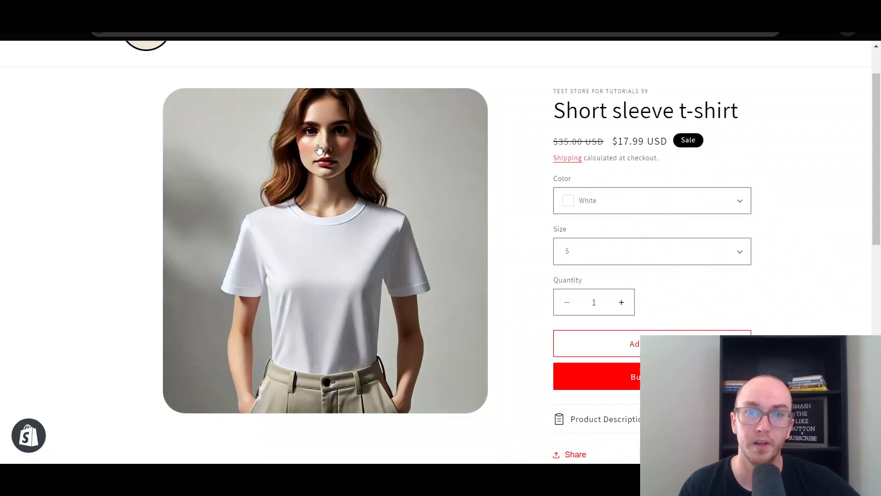
Reload the t-shirt's storefront page and check the circular swatches by selecting Gray and White
{"action": "left_click", "coordinate": [59, 34]}
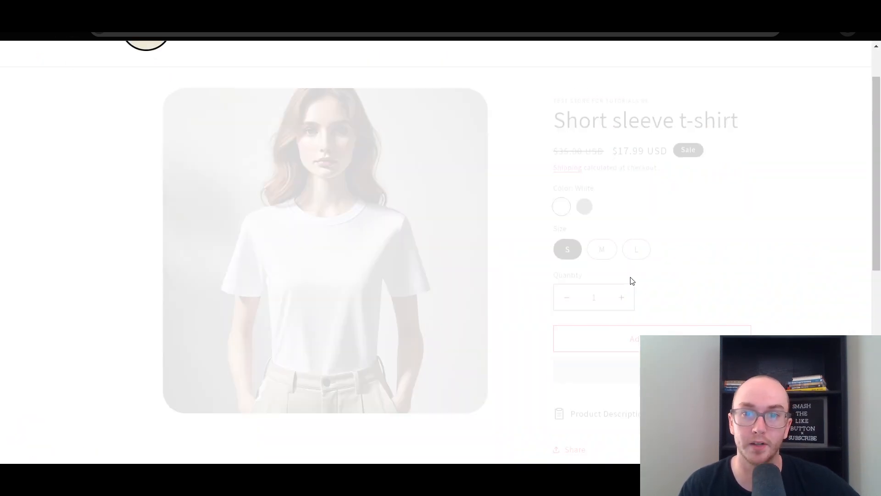
{"action": "left_click", "coordinate": [584, 198]}
{"action": "left_click", "coordinate": [561, 197]}
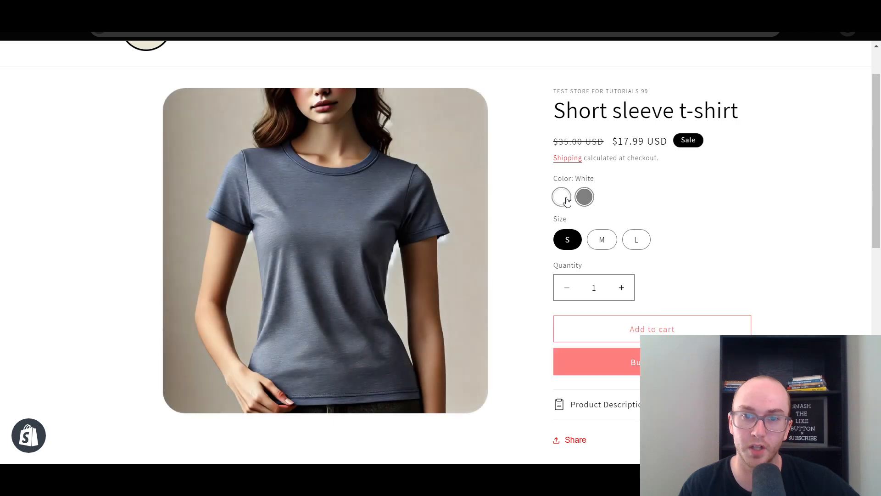
{"action": "scroll", "coordinate": [729, 258], "scroll_direction": "up", "scroll_amount": 1}
{"action": "scroll", "coordinate": [730, 258], "scroll_direction": "down", "scroll_amount": 1}
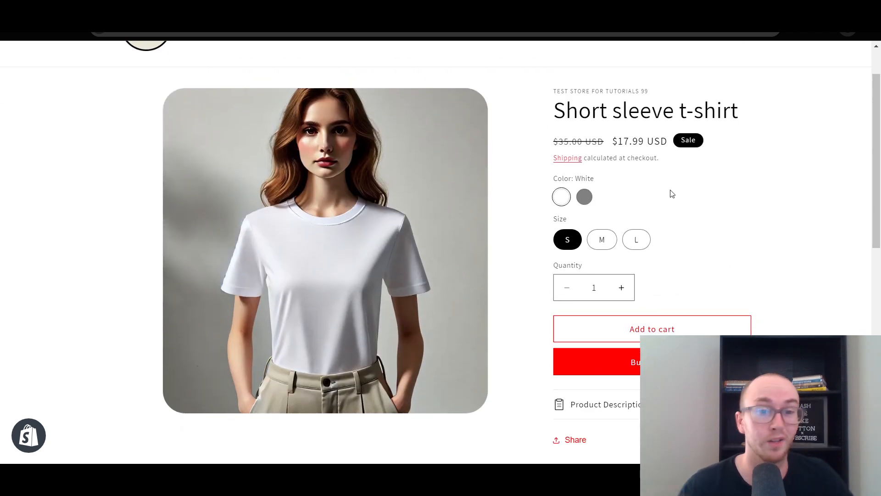
{"action": "scroll", "coordinate": [446, 147], "scroll_direction": "up", "scroll_amount": 1}
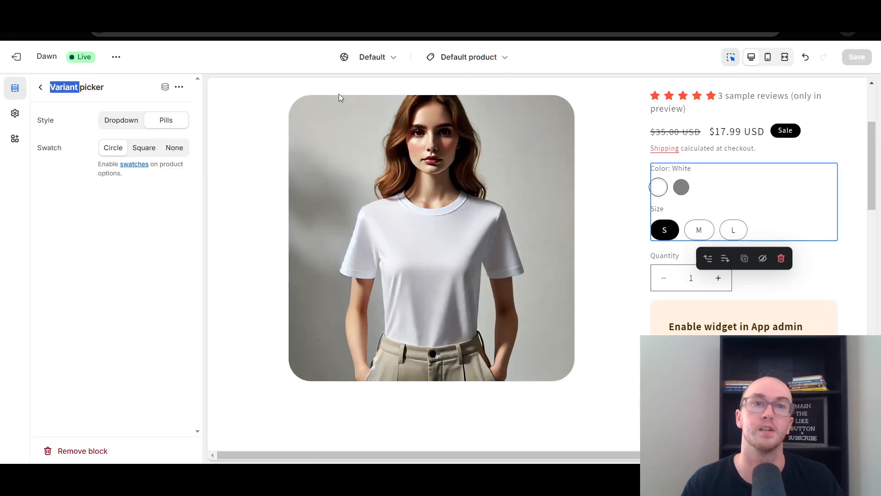
Exit the theme editor and review the color swatches on the t-shirt's storefront page
{"action": "scroll", "coordinate": [305, 110], "scroll_direction": "up", "scroll_amount": 2}
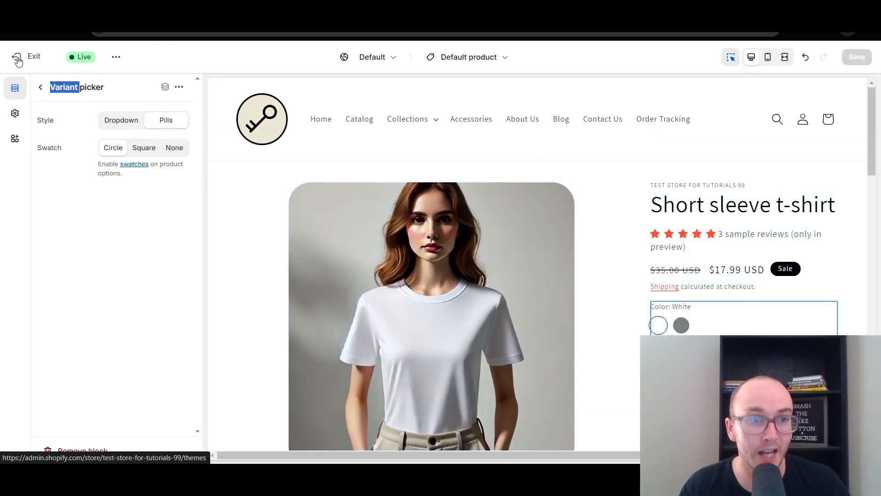
{"action": "left_click", "coordinate": [17, 58]}
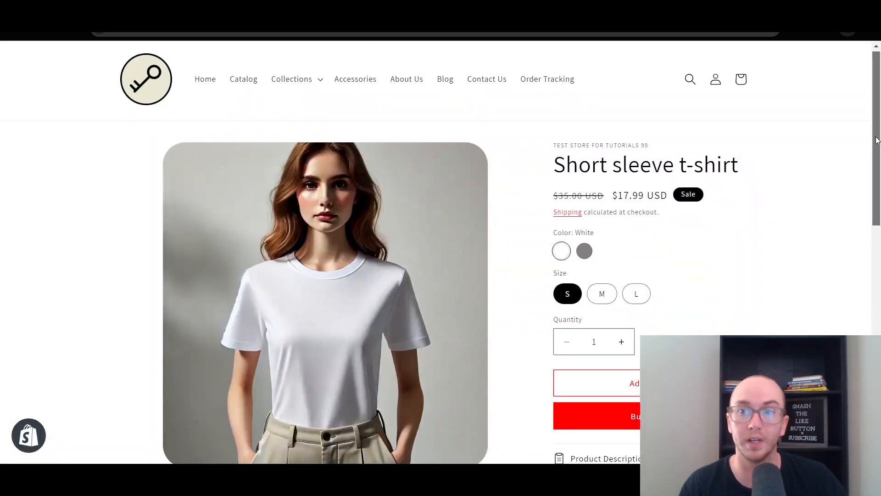
{"action": "scroll", "coordinate": [867, 155], "scroll_direction": "down", "scroll_amount": 1}
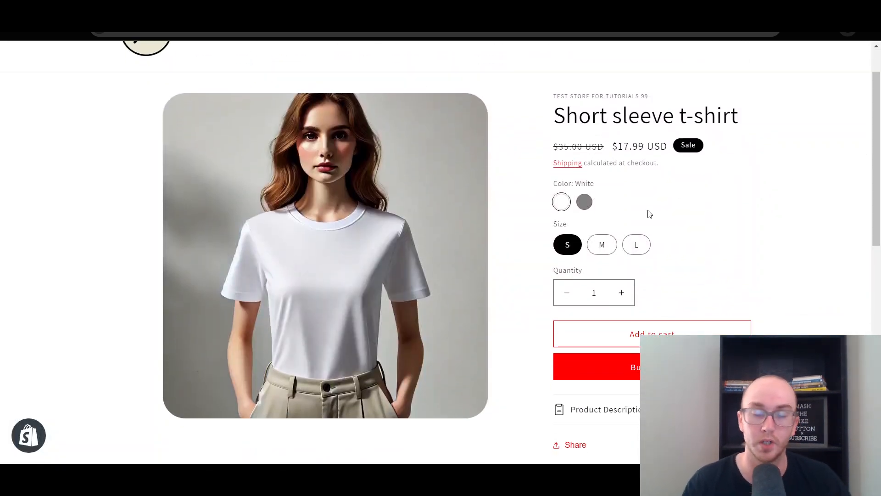